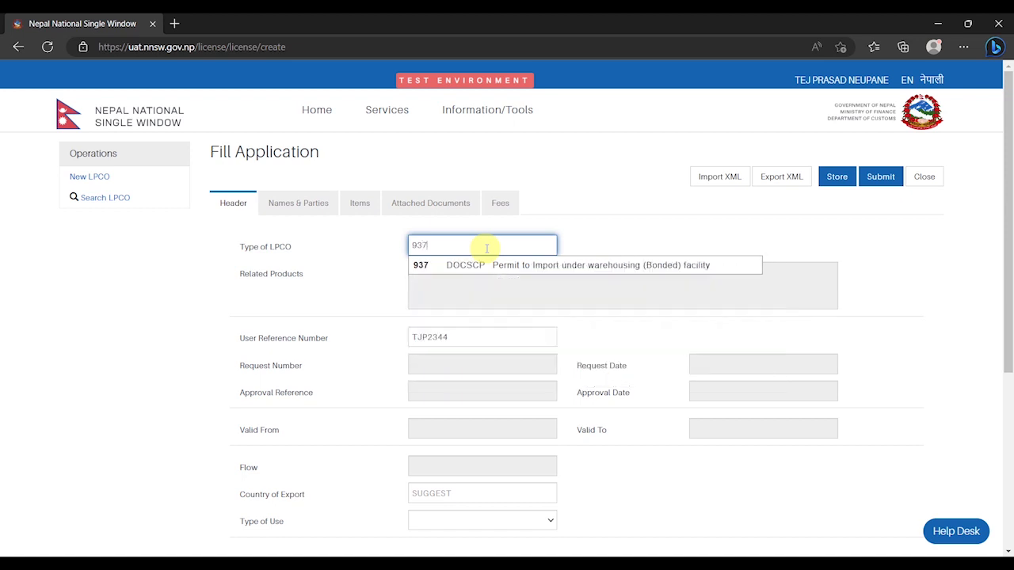
Choose LPCO type 937 DOCSCP (bonded warehousing import permit) and replace the user reference number with 12345
left_click(481, 266)
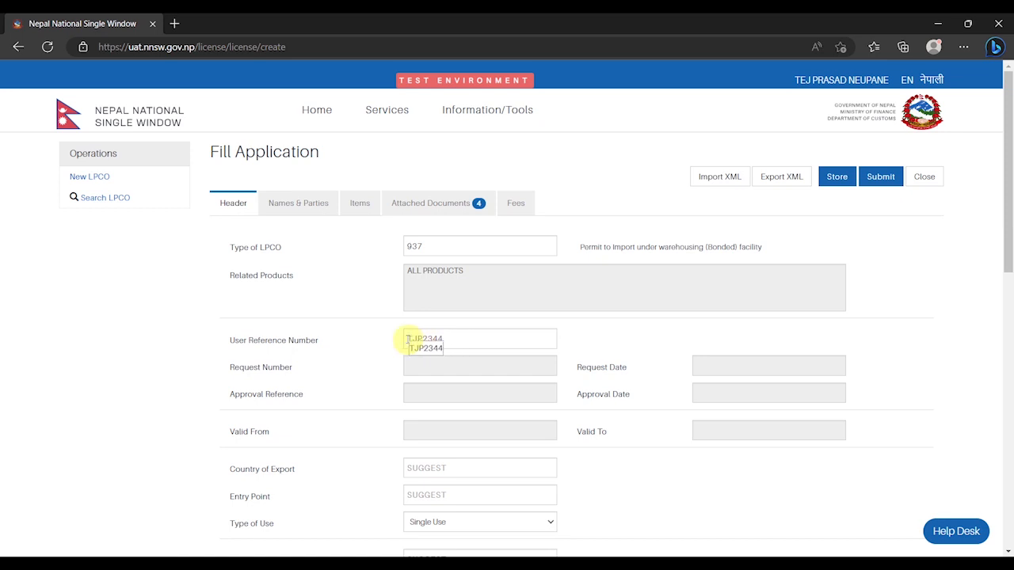
left_click_drag(456, 340, 398, 340)
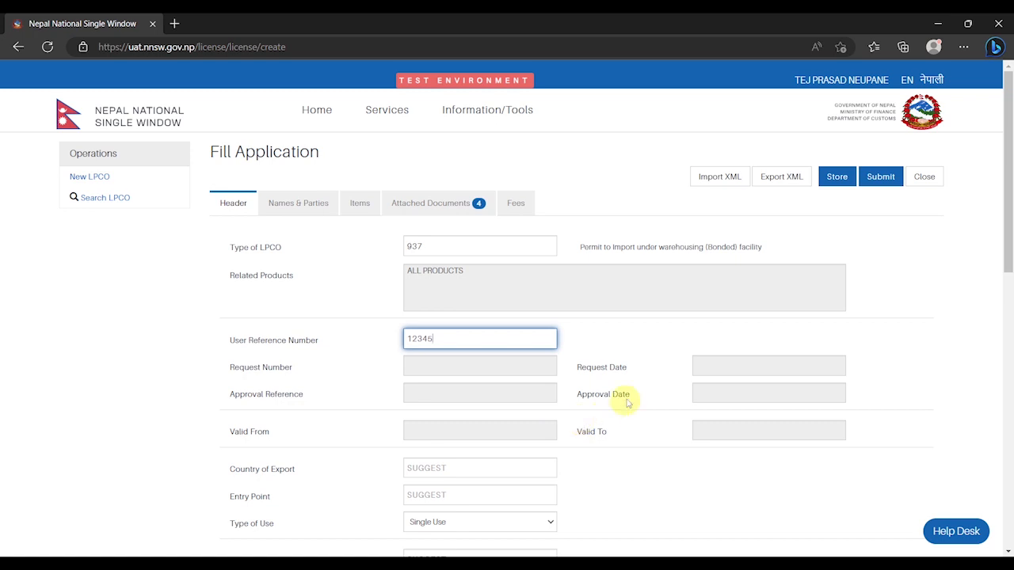
Set the country of export to India (IN) and the entry point to Birgunj Customs Office (BRJ01)
scroll(618, 400, "down", 2)
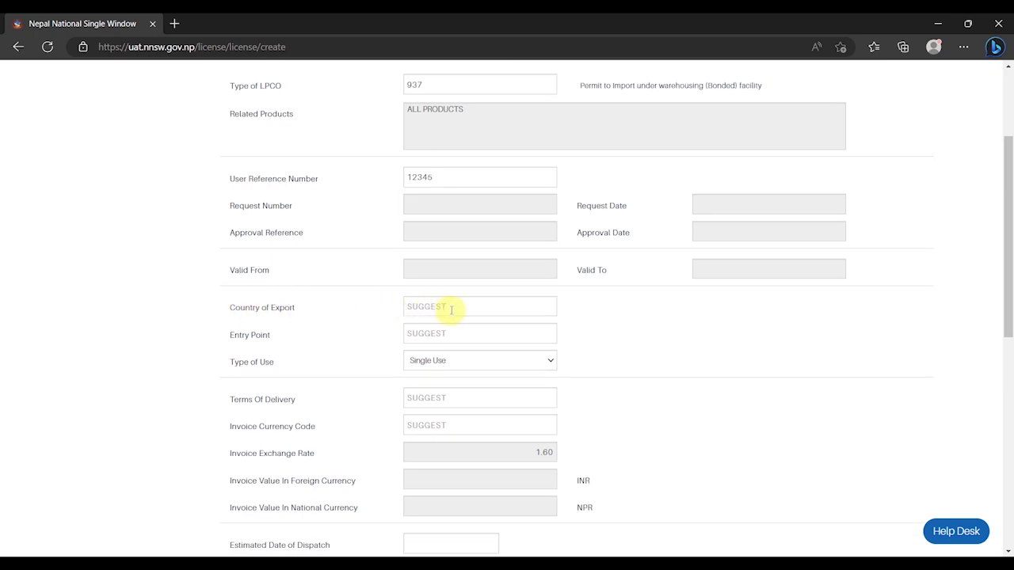
left_click(451, 310)
type("IN")
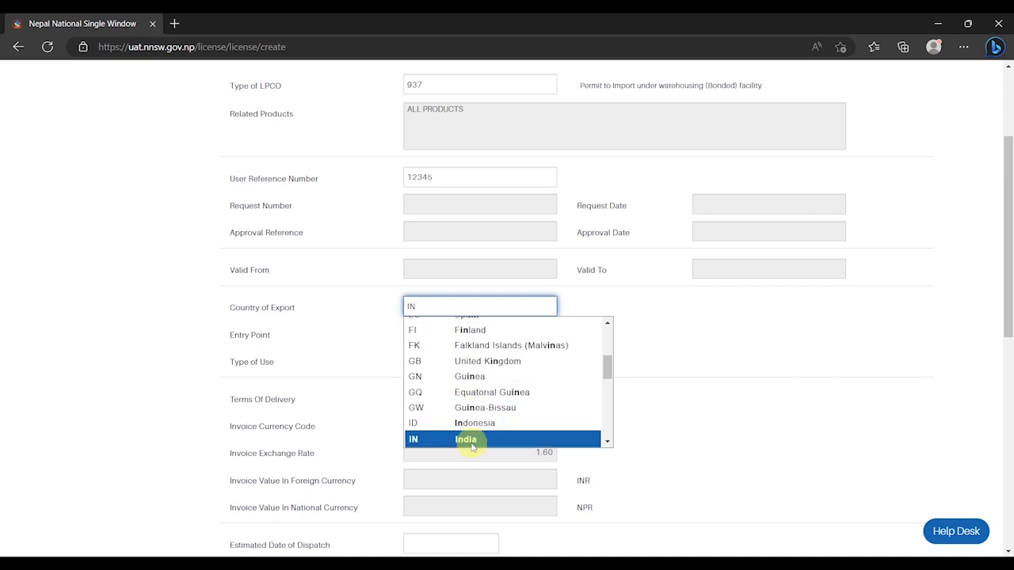
left_click(472, 441)
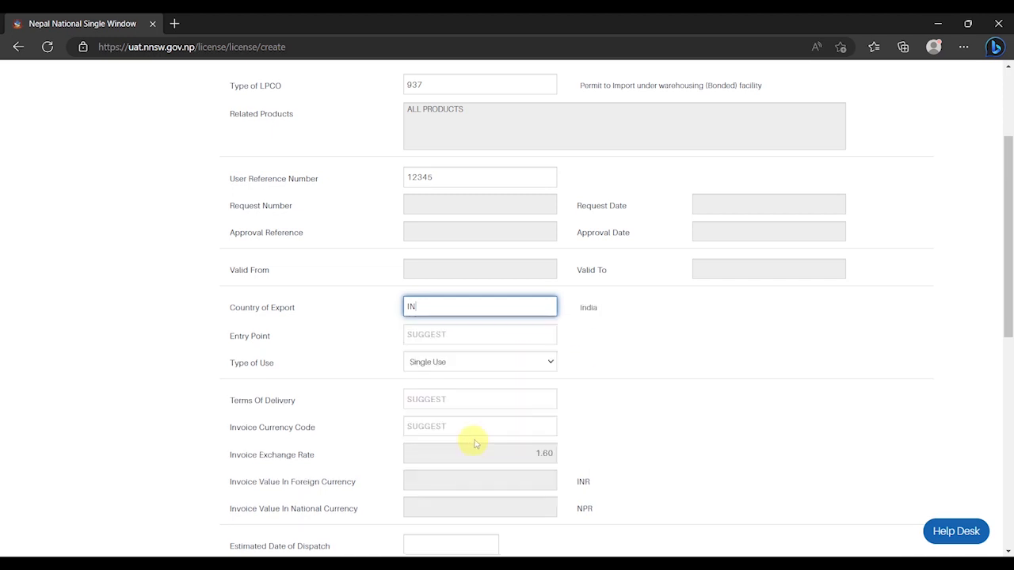
left_click(469, 333)
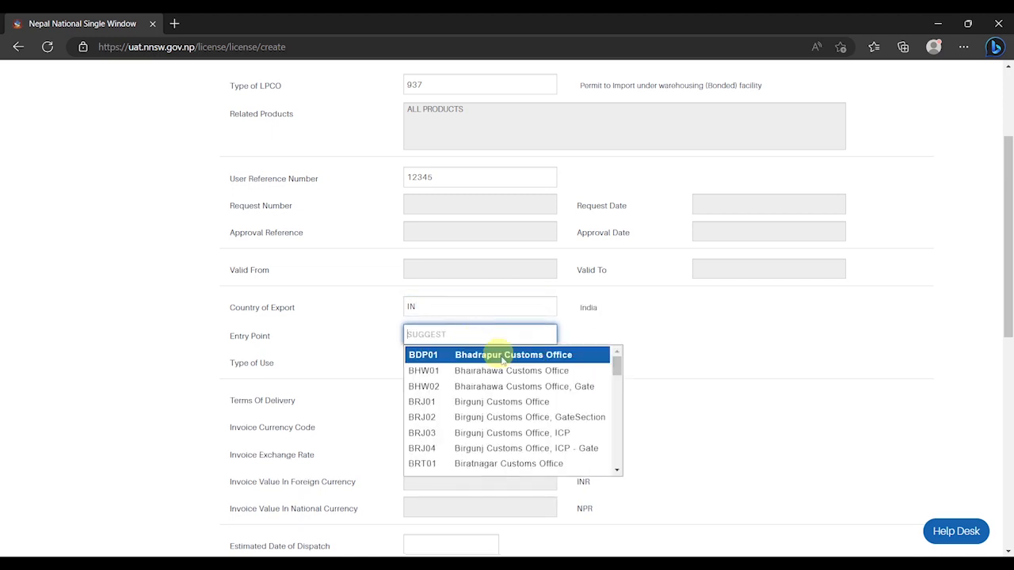
left_click(527, 410)
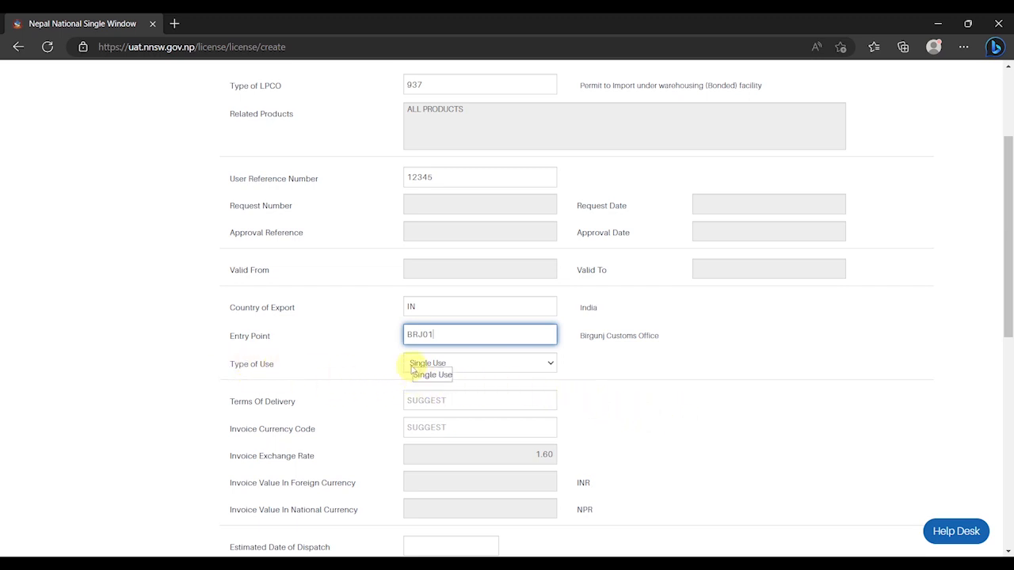
Choose Multiple Use, Cost and Insurance (C&I) delivery terms and INR invoice currency
left_click(456, 363)
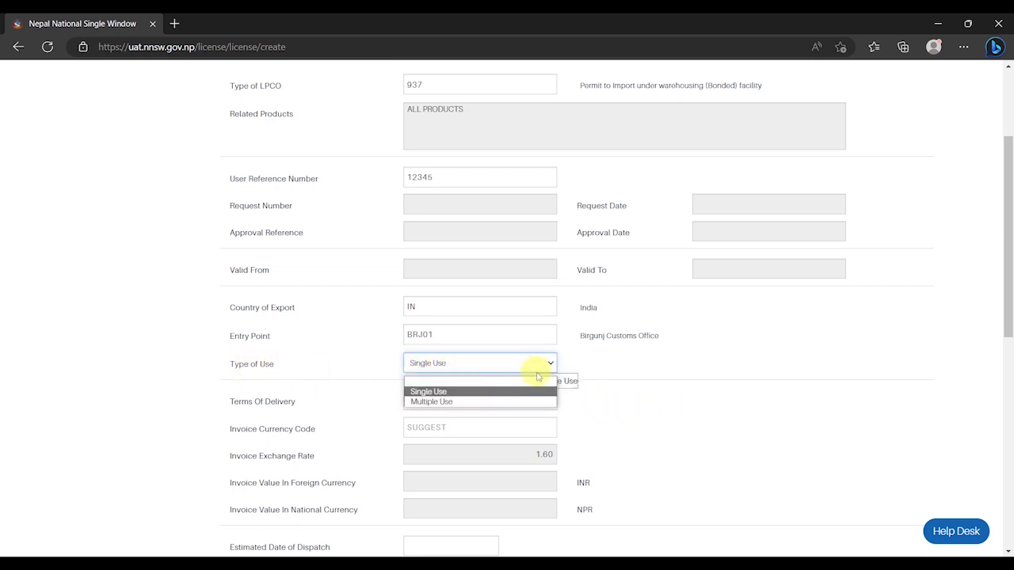
left_click(431, 402)
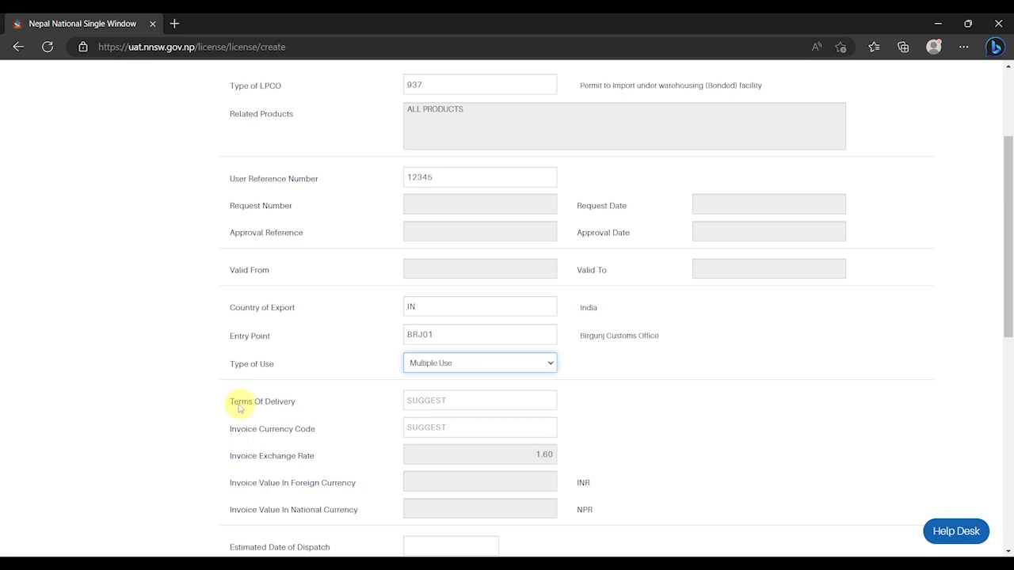
left_click(449, 398)
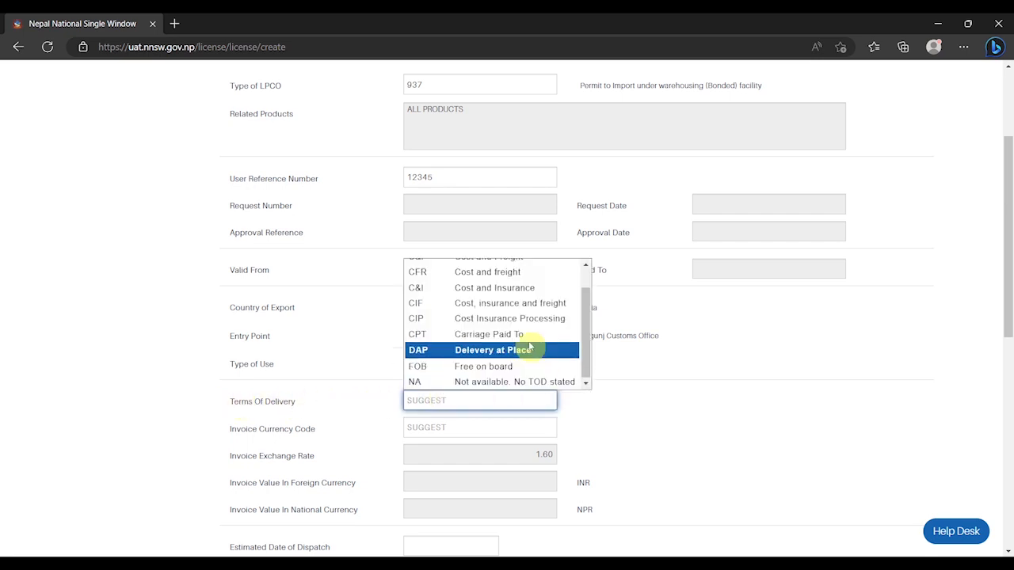
left_click(499, 288)
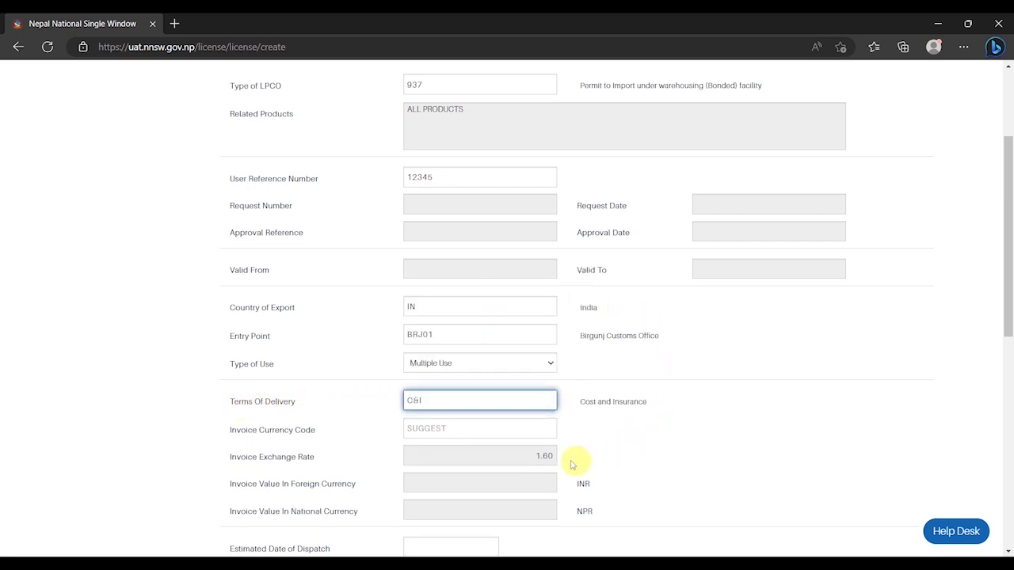
left_click(465, 428)
type("IN")
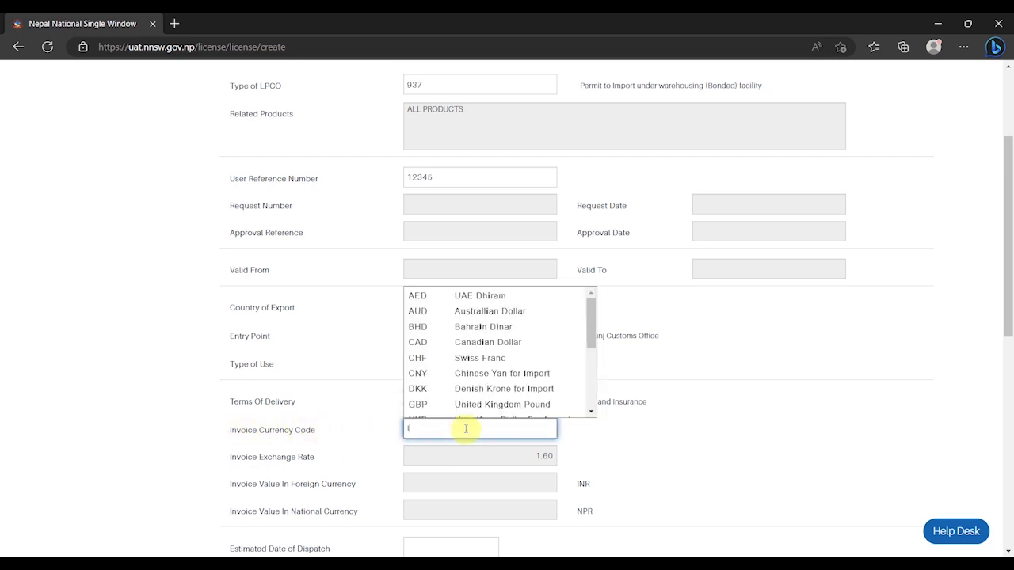
left_click(481, 366)
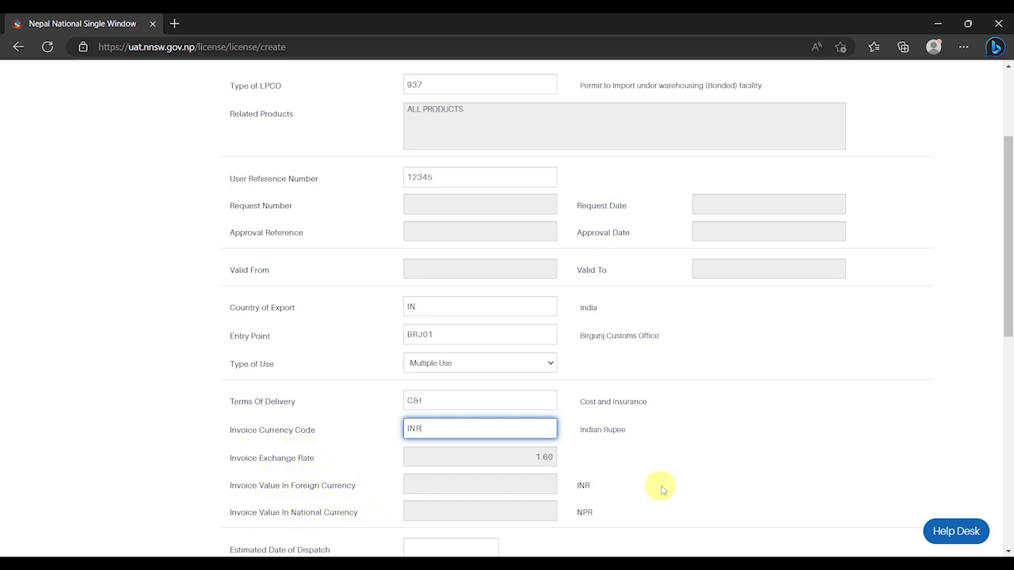
Set estimated dispatch to 15/07/2023 and estimated arrival to 17/07/2023
scroll(661, 489, "down", 2)
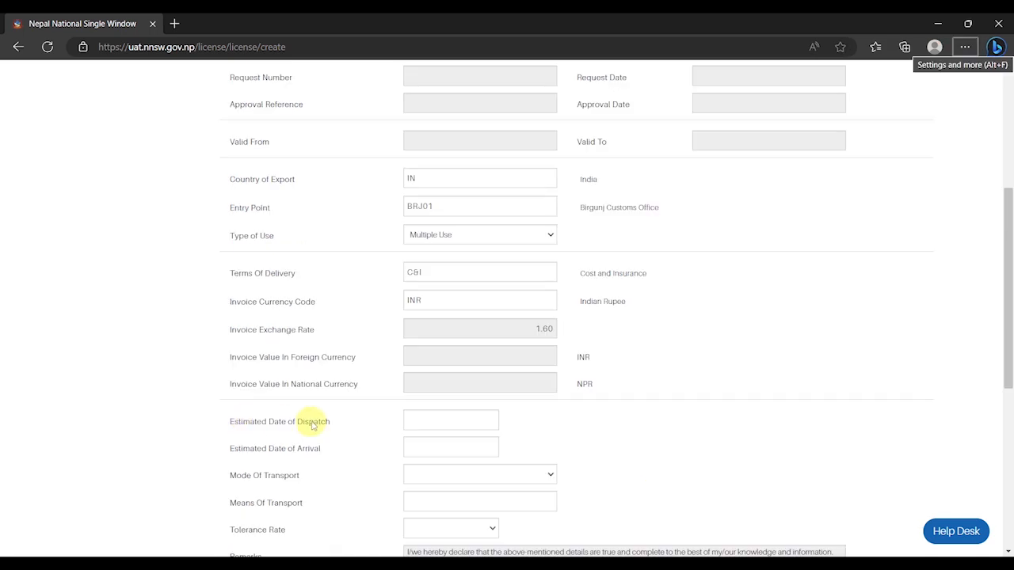
left_click(427, 420)
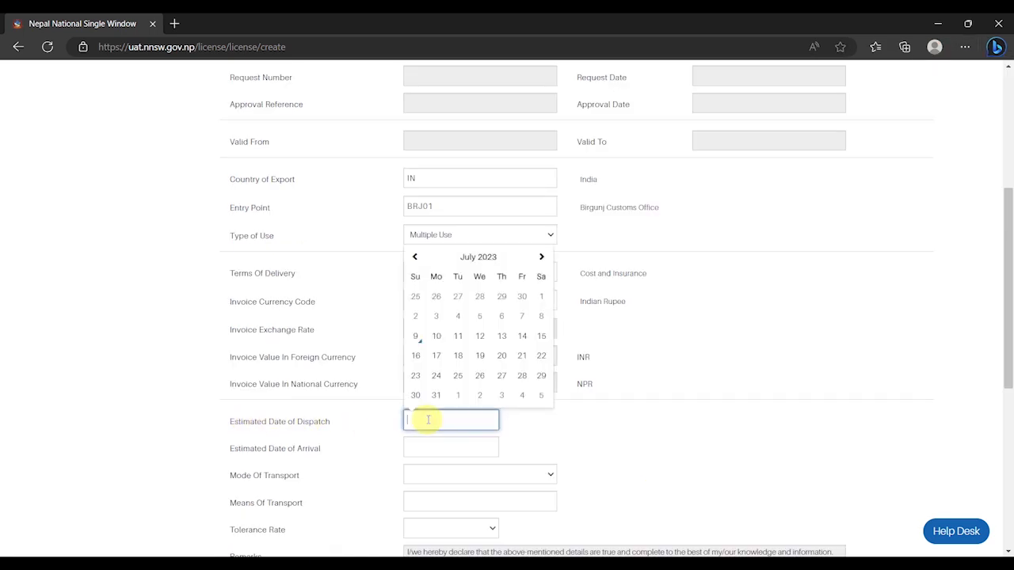
left_click(541, 336)
left_click(473, 444)
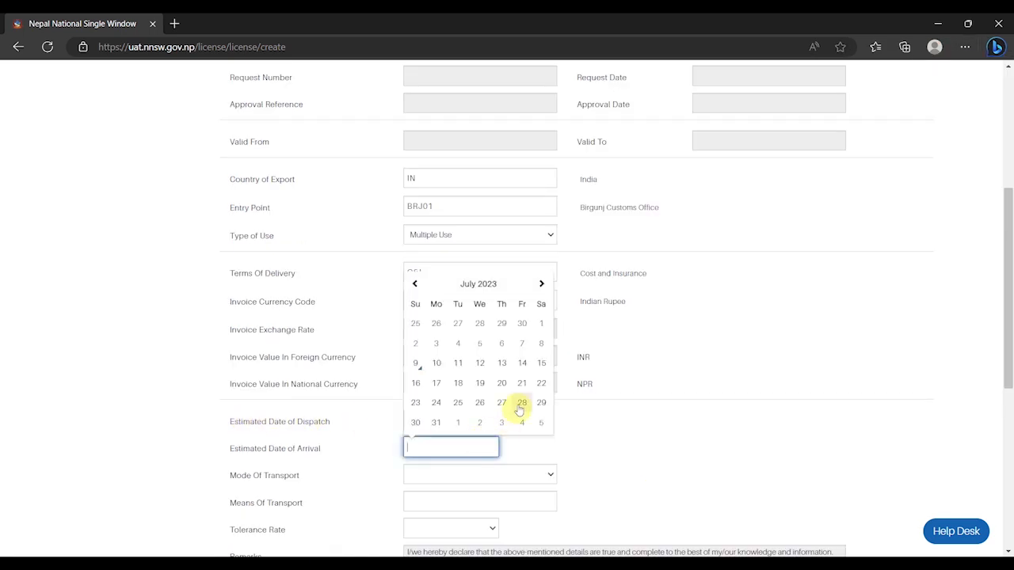
left_click(440, 383)
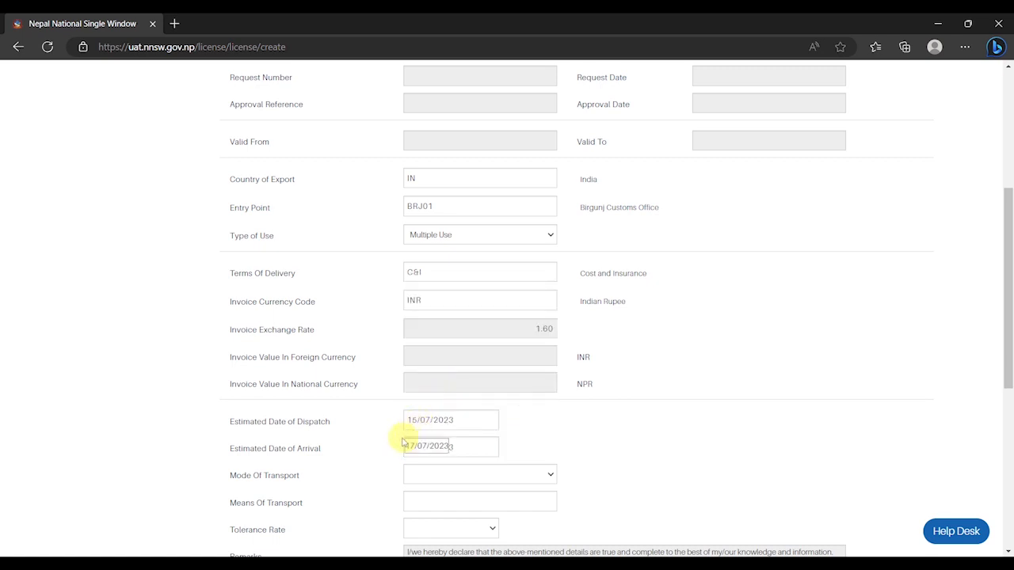
Set transport to Road Vehicle, means of transport 12345, and tolerance rate 2%
left_click(432, 478)
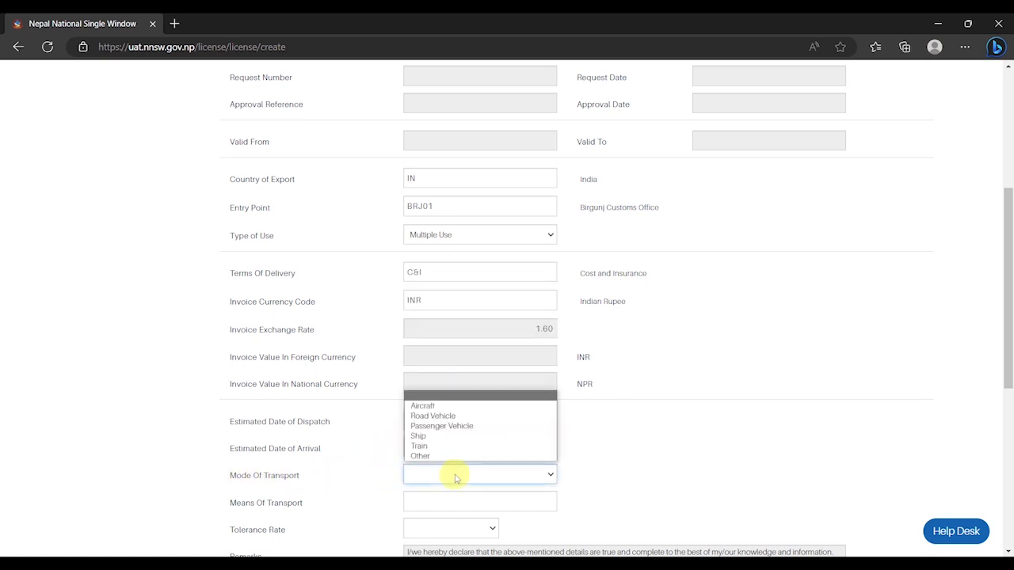
left_click(473, 416)
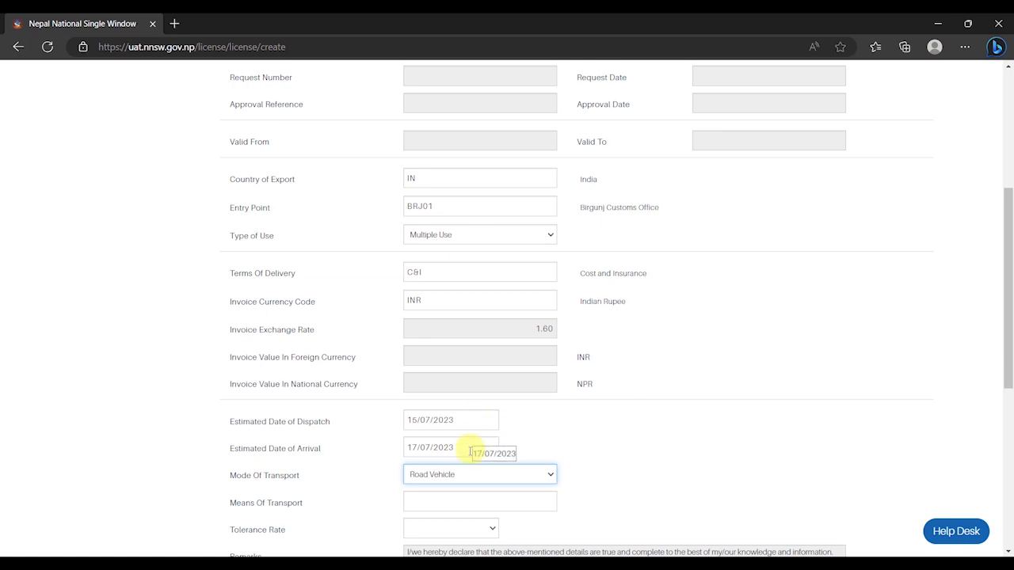
left_click(441, 501)
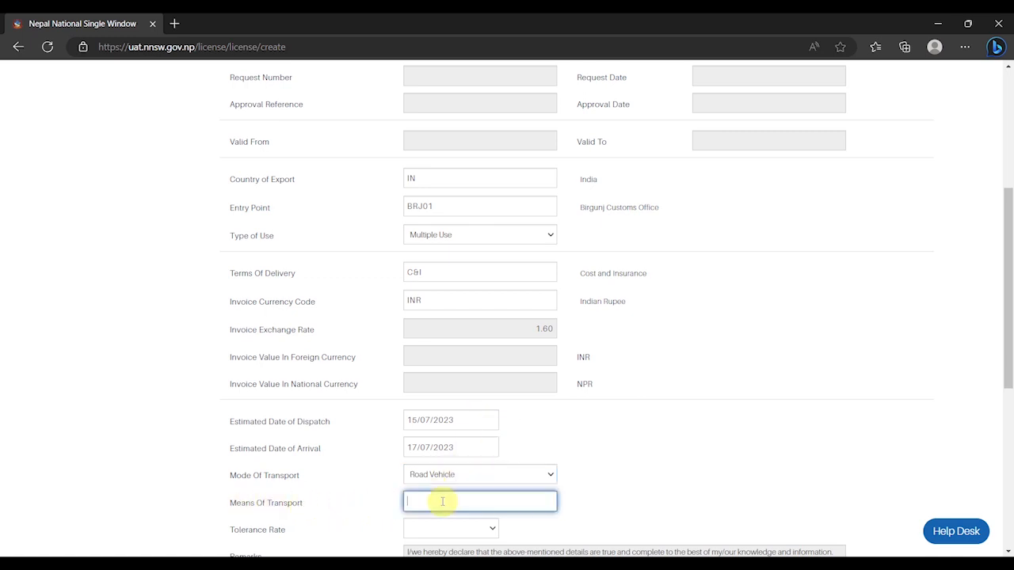
type("12345")
left_click(648, 495)
scroll(475, 467, "down", 3)
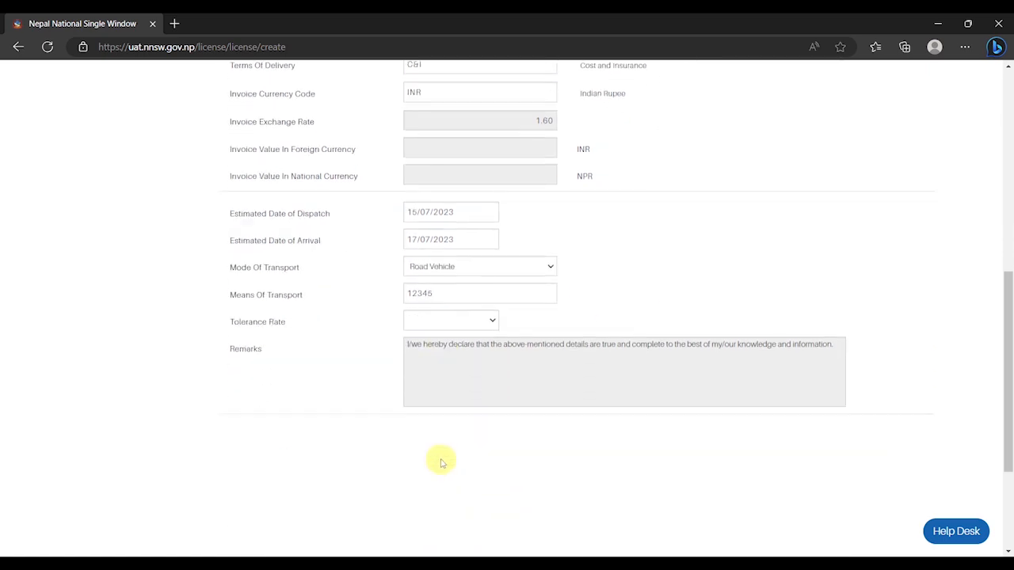
left_click(485, 309)
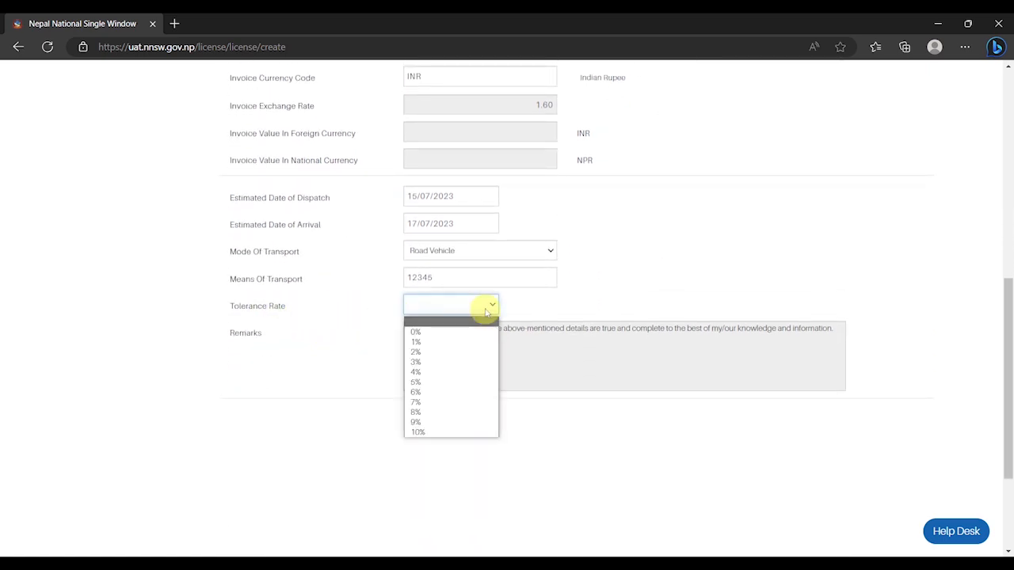
left_click(468, 351)
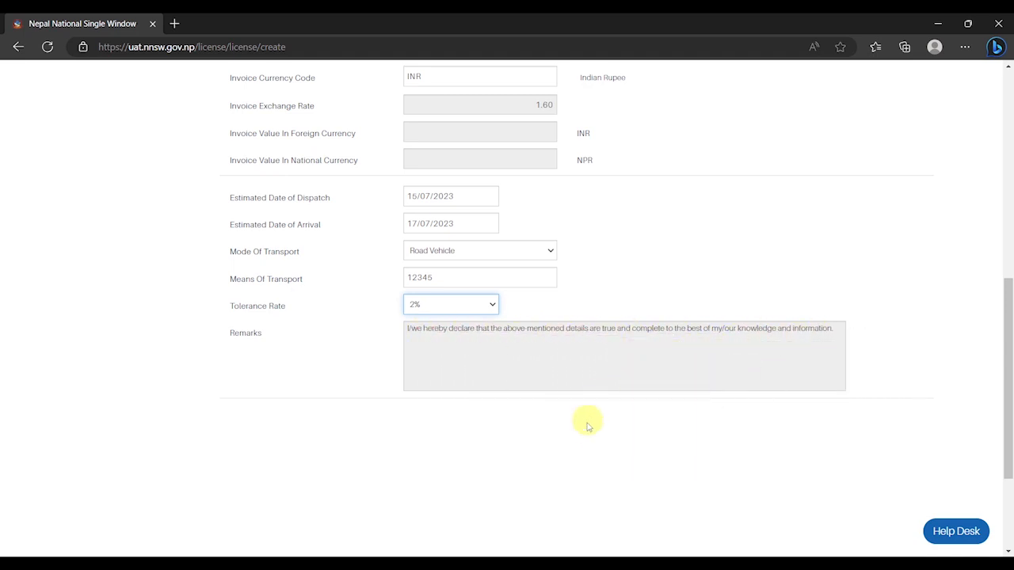
scroll(927, 423, "up", 10)
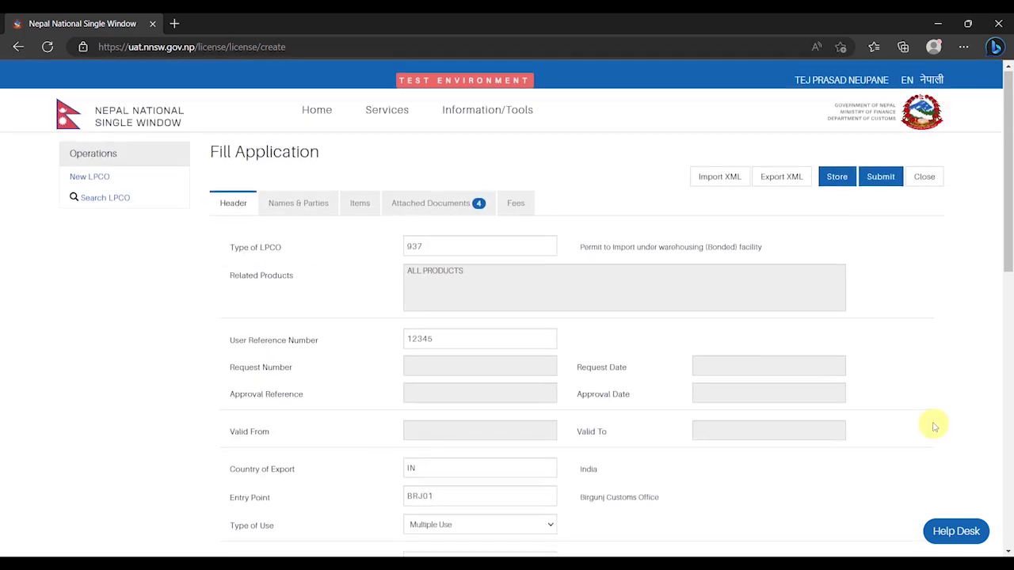
Under Names & Parties, enter the company e-mail and exporter 'ABC company, INDIA', then view the empty Items list
left_click(293, 206)
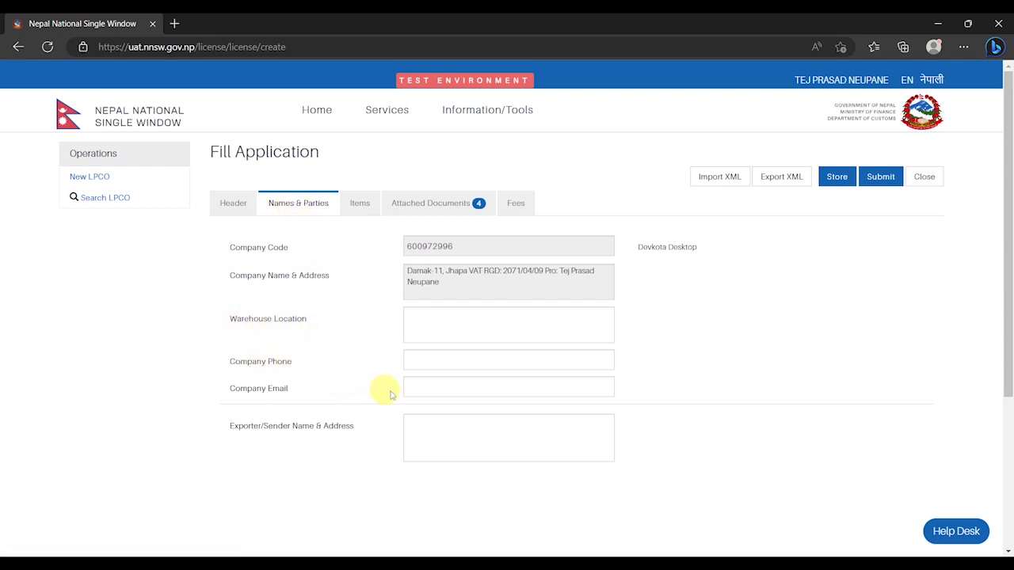
left_click(469, 388)
type("tej@")
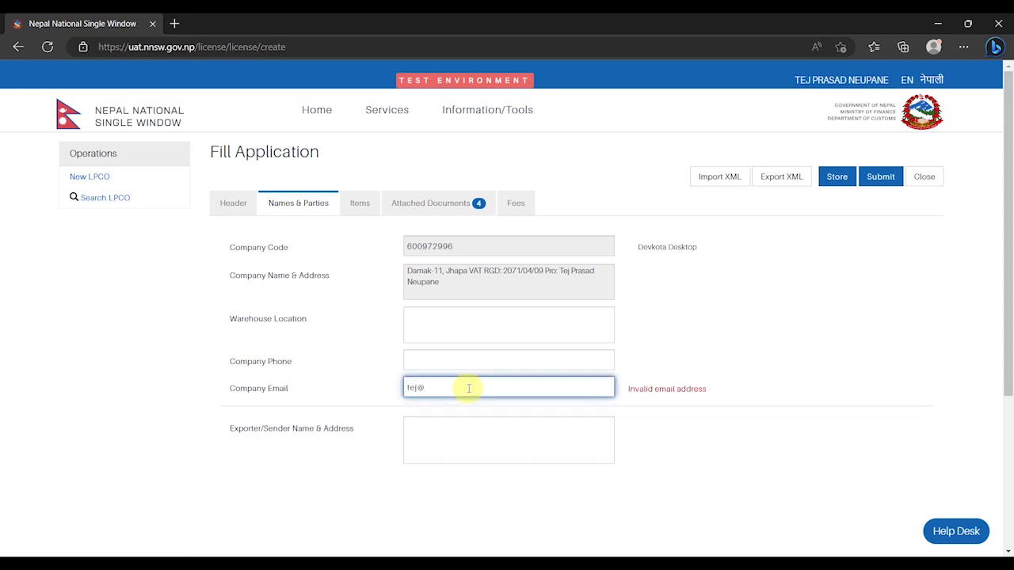
type("test.com")
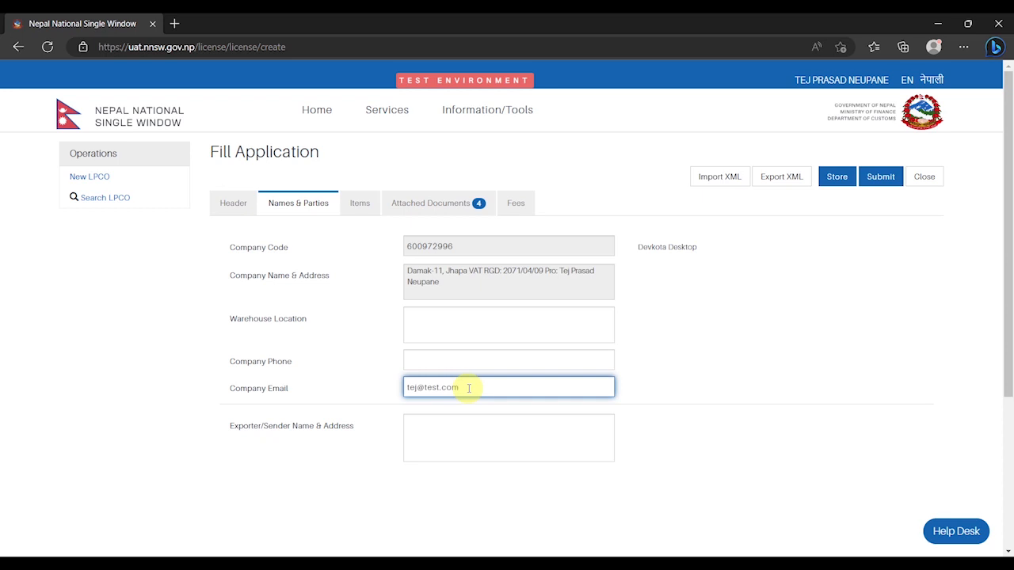
left_click(468, 434)
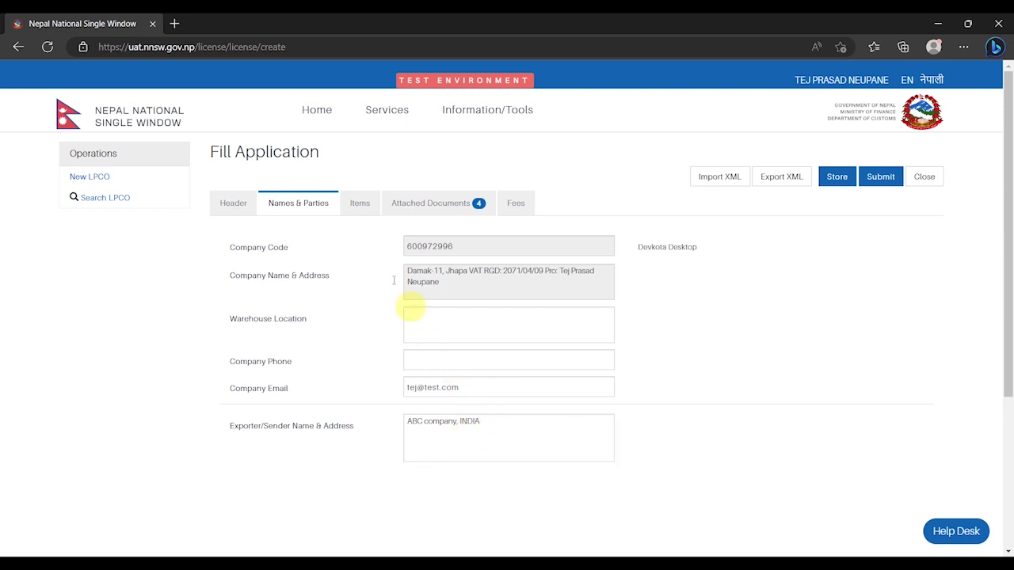
left_click(361, 211)
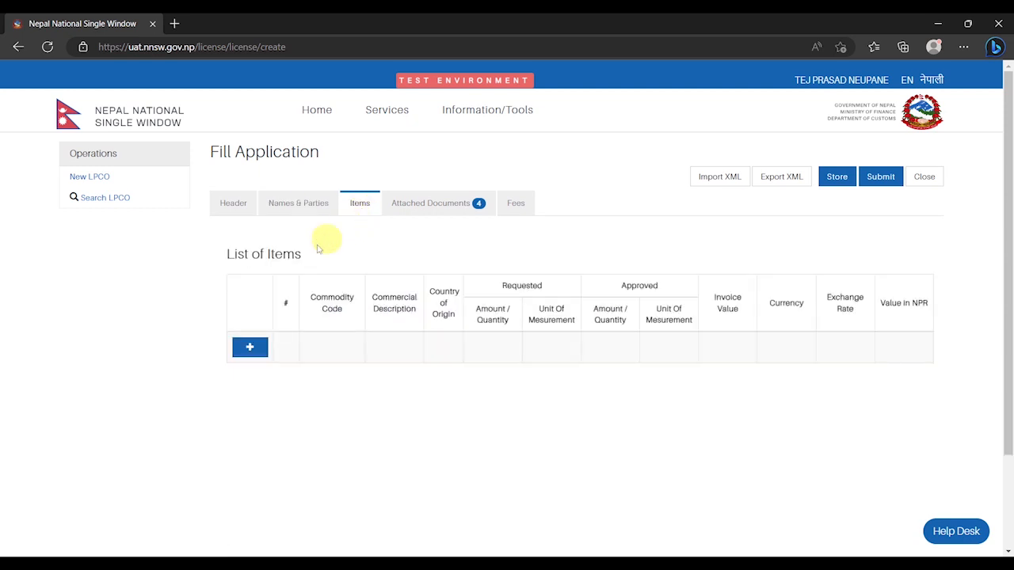
left_click(251, 350)
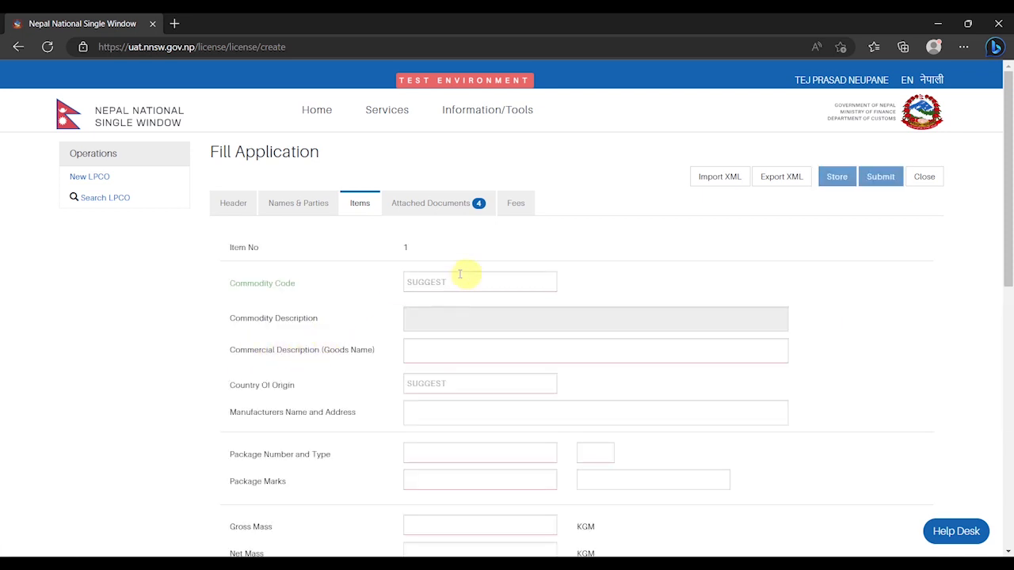
left_click(489, 281)
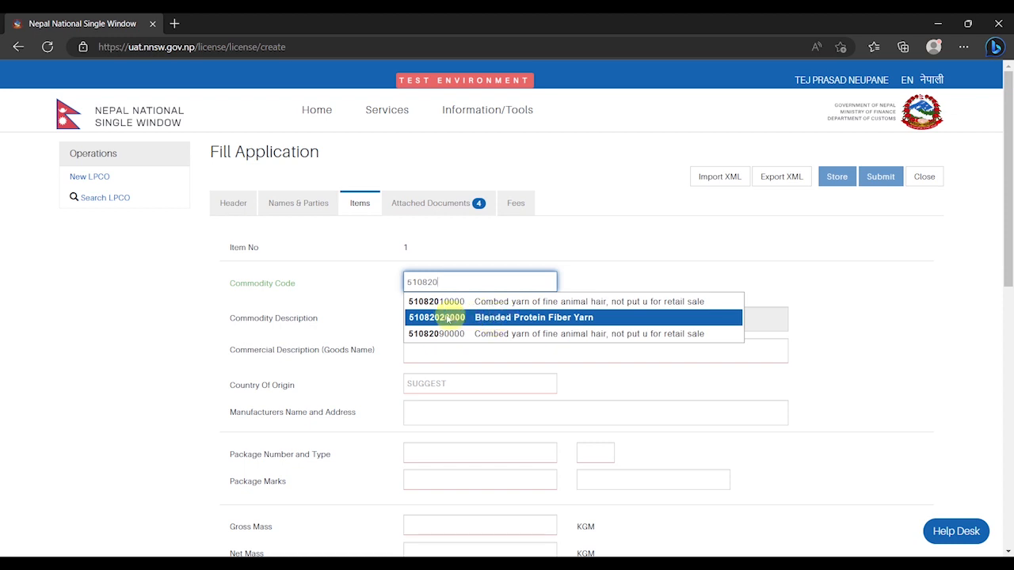
left_click(559, 319)
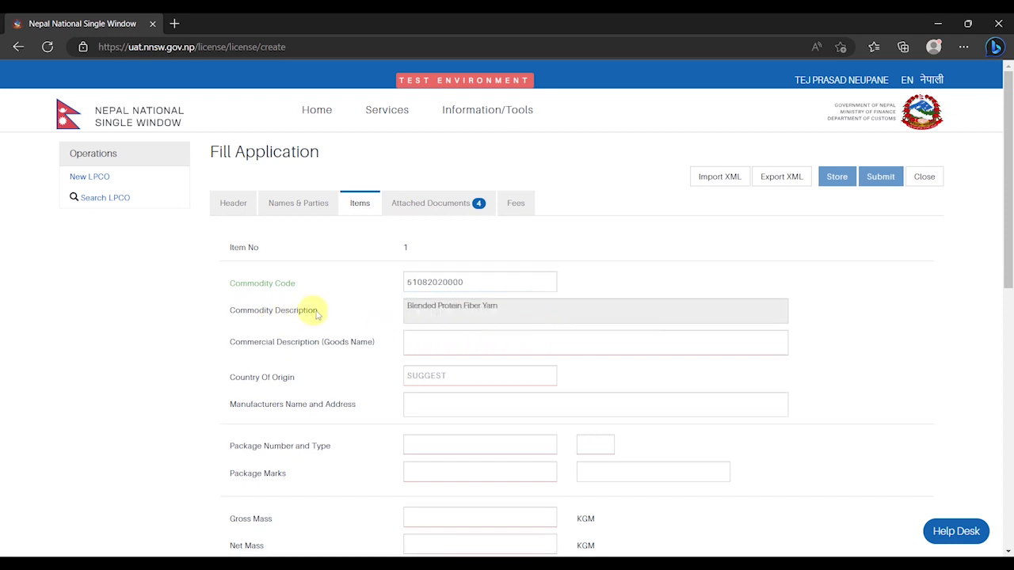
left_click_drag(407, 307, 471, 340)
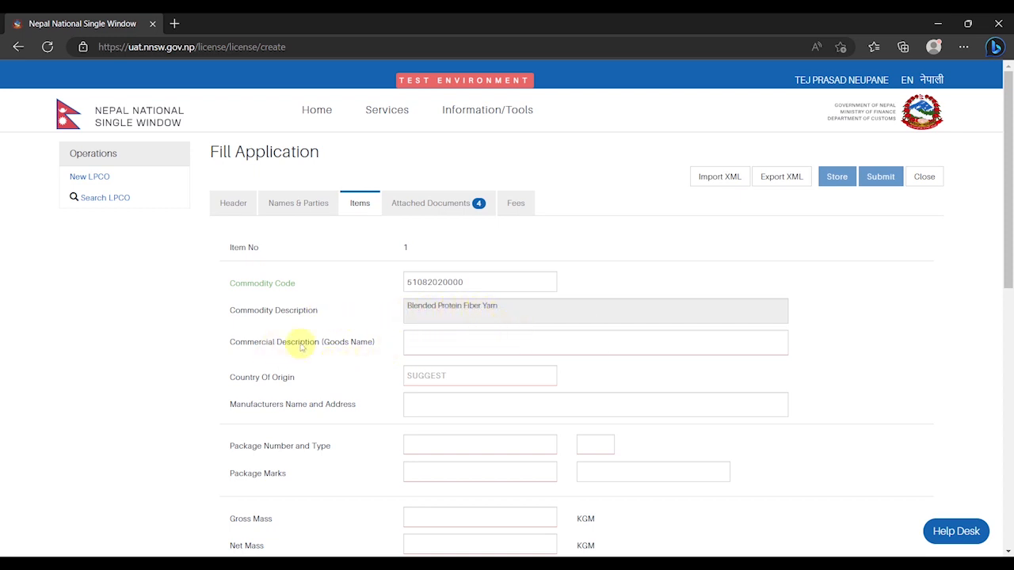
left_click(434, 339)
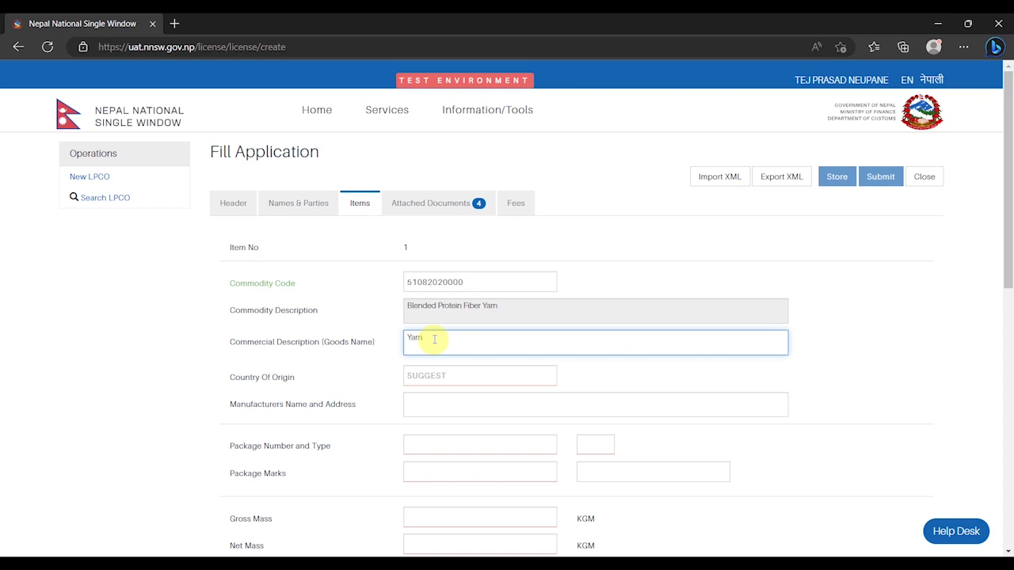
left_click_drag(434, 340, 456, 362)
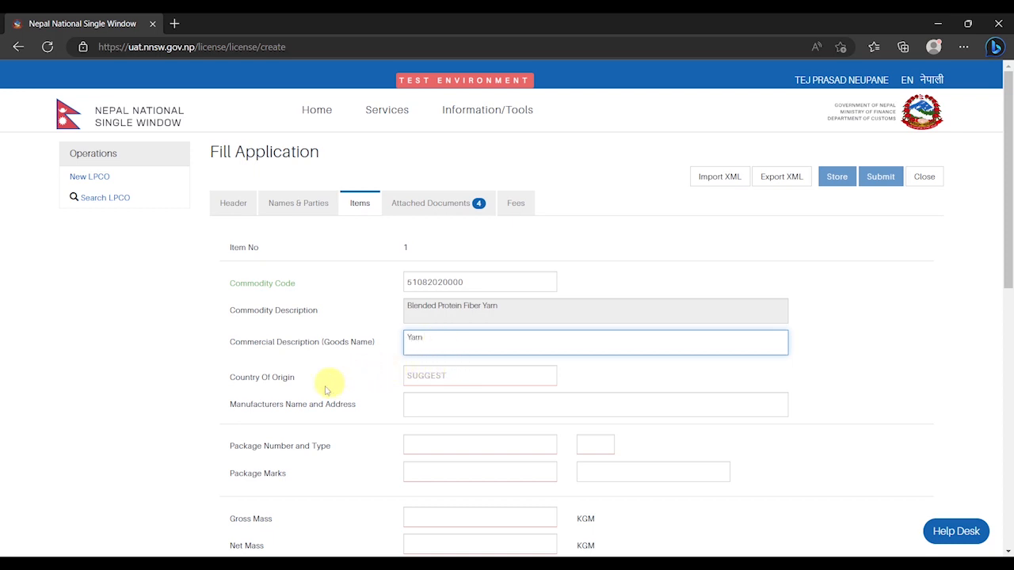
left_click(453, 377)
type("IN")
key("Tab")
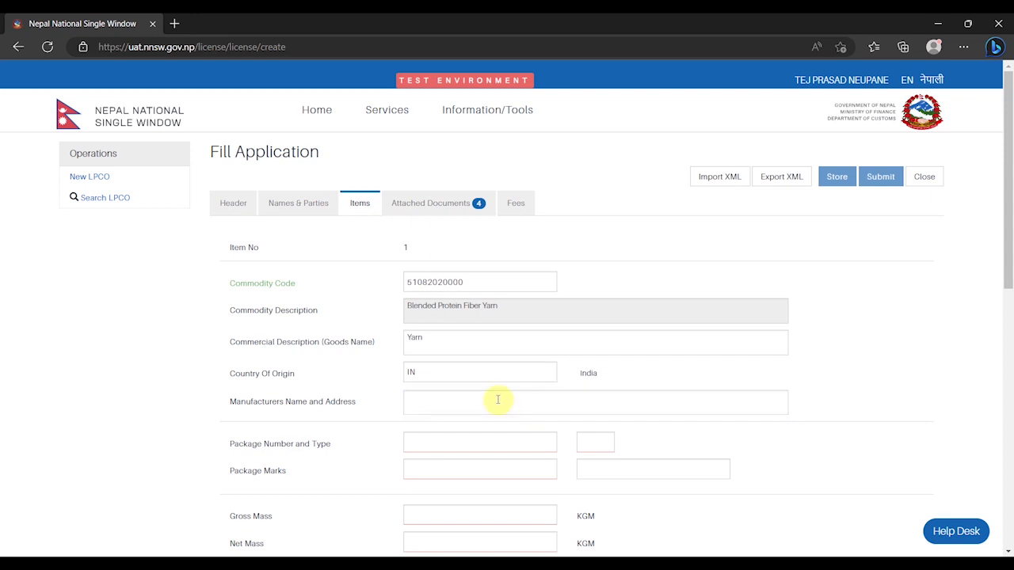
Enter 50 RO packages, marks N/A, gross and net masses, and the invoice value
left_click(591, 441)
type("RO")
key("Tab")
left_click(525, 442)
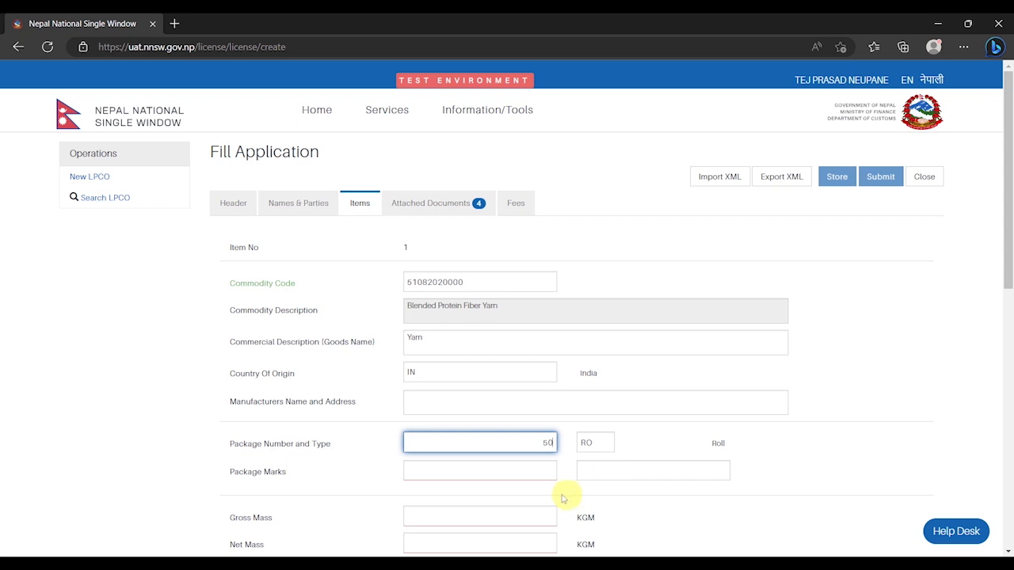
left_click(501, 470)
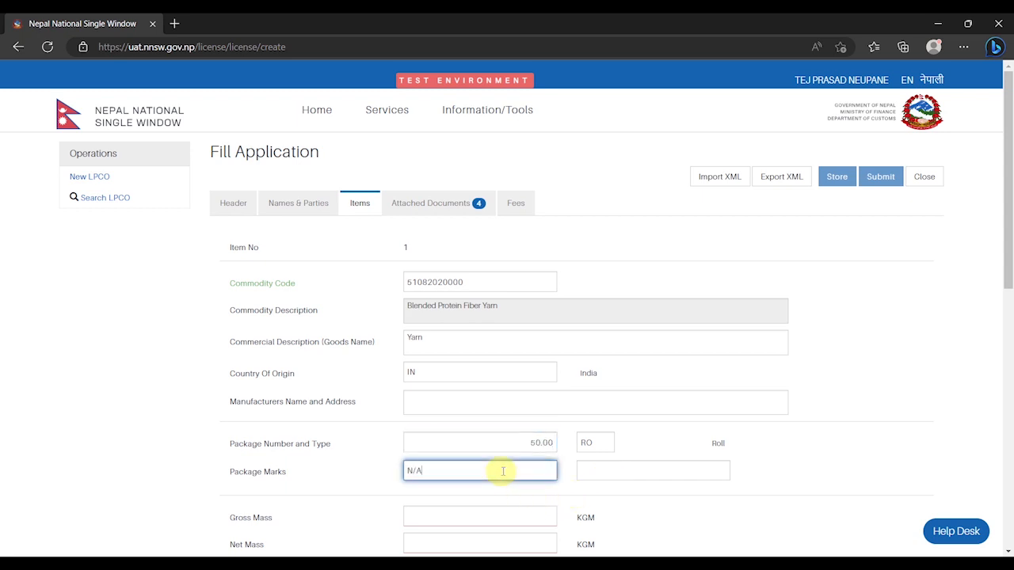
scroll(518, 473, "down", 2)
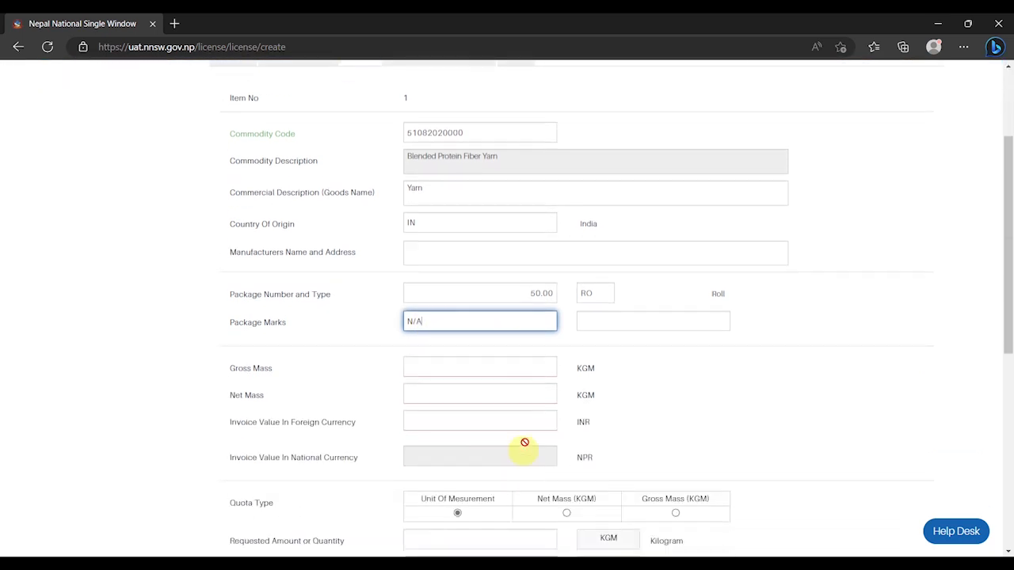
left_click(484, 366)
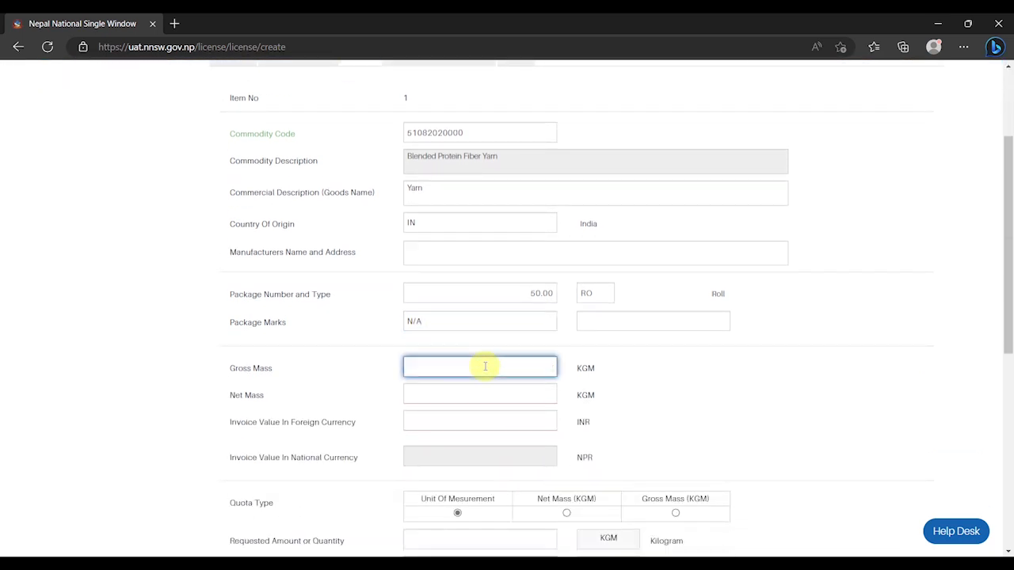
key("Tab")
type("9")
key("Tab")
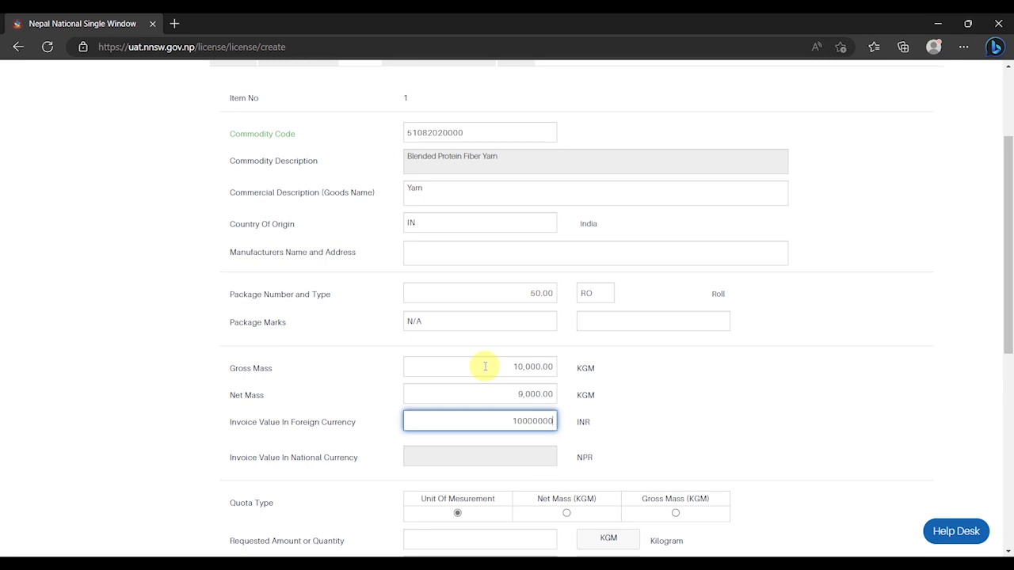
key("Tab")
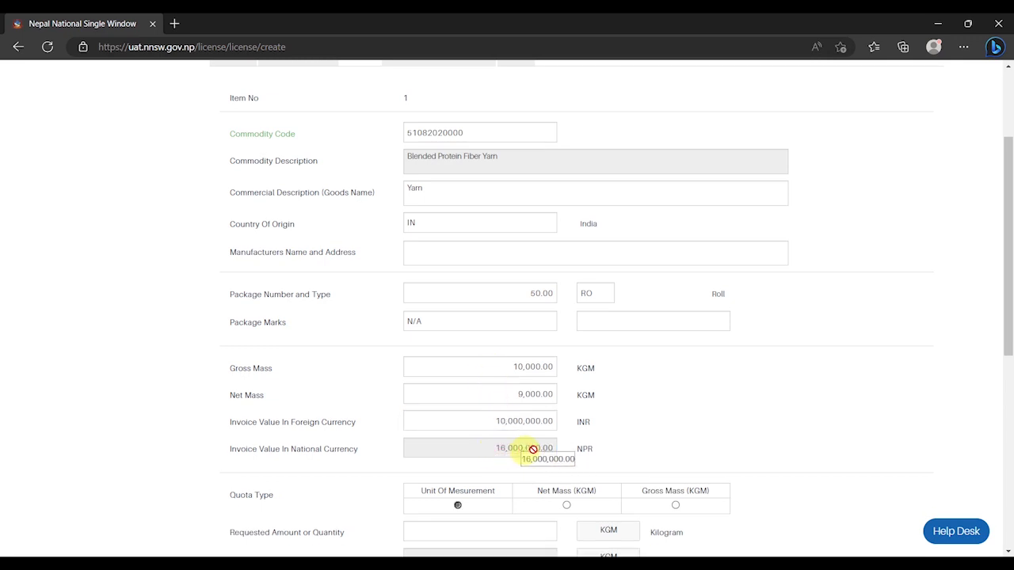
Set intended industrial use to Capital Goods and add the item to the list
scroll(491, 448, "down", 2)
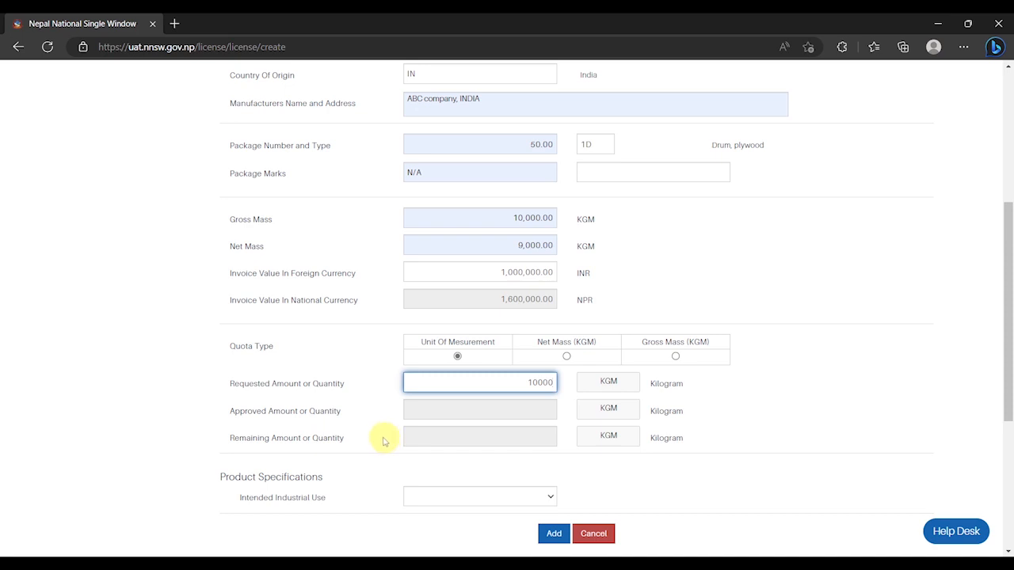
scroll(384, 441, "down", 2)
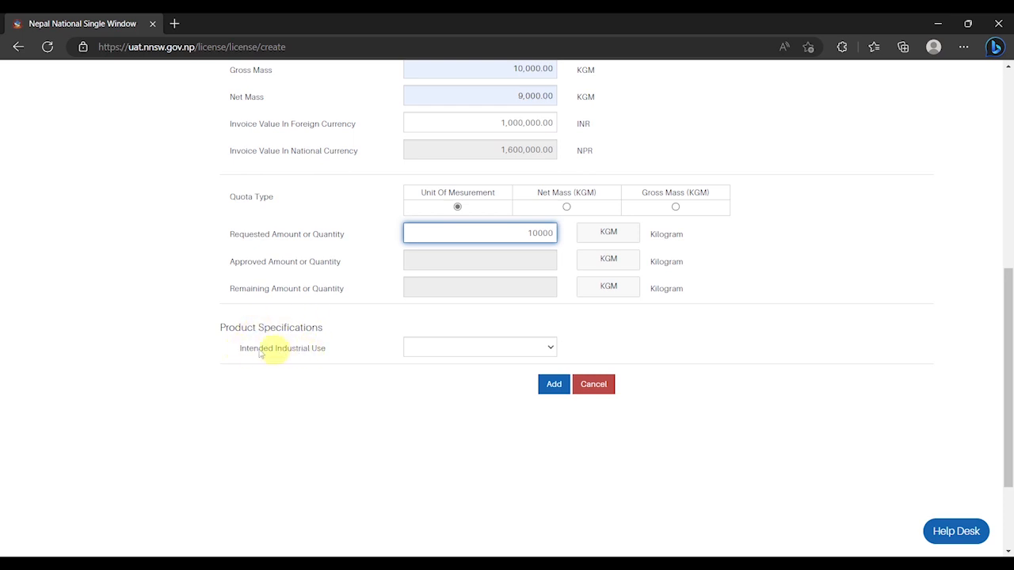
left_click(467, 350)
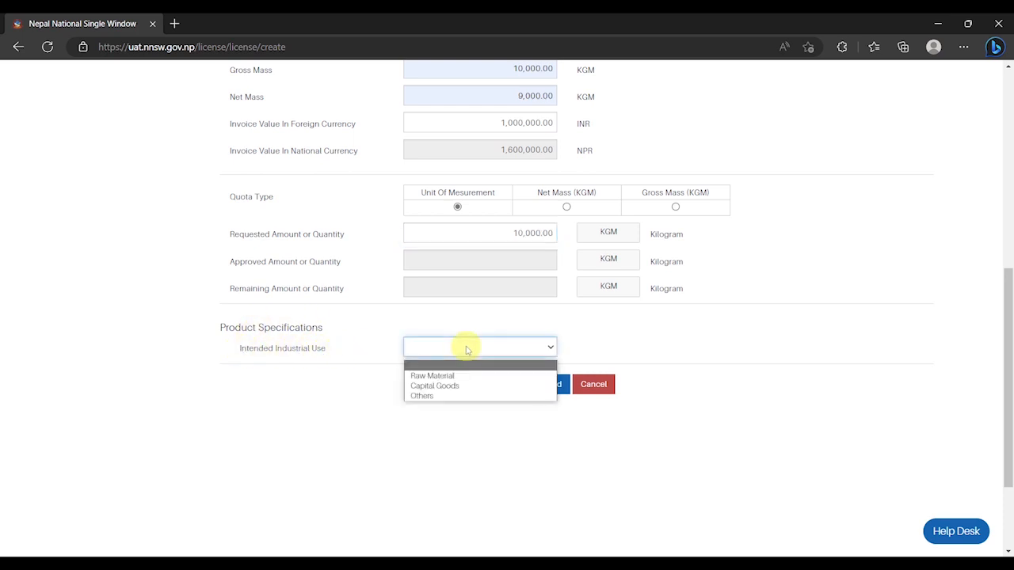
left_click(449, 386)
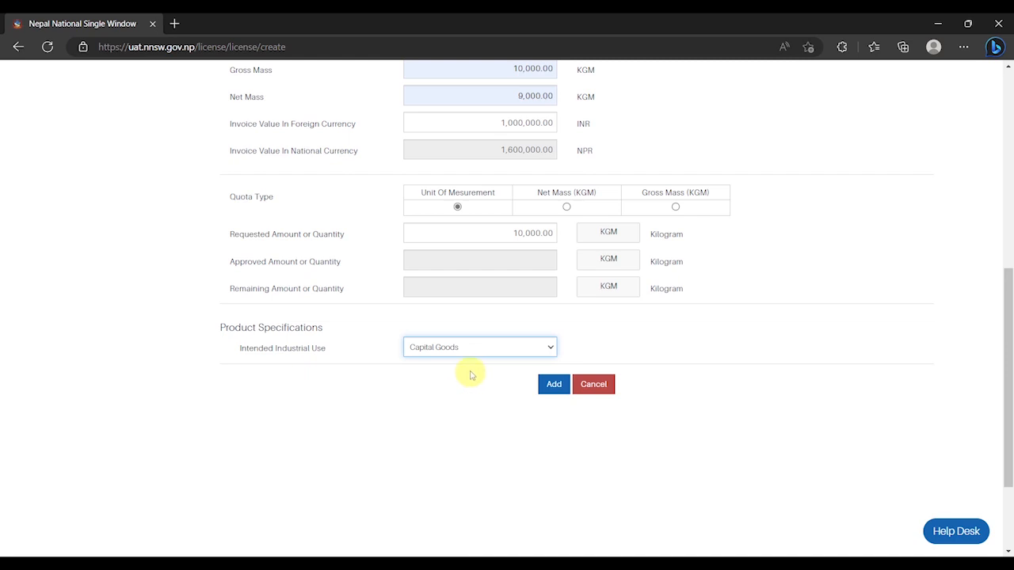
scroll(470, 374, "up", 1)
left_click(554, 458)
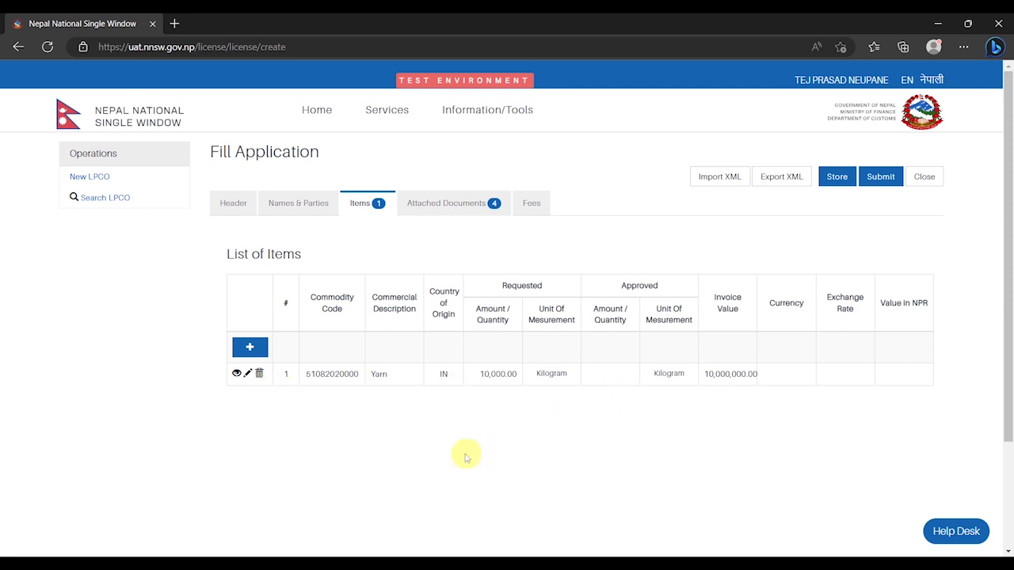
left_click(251, 349)
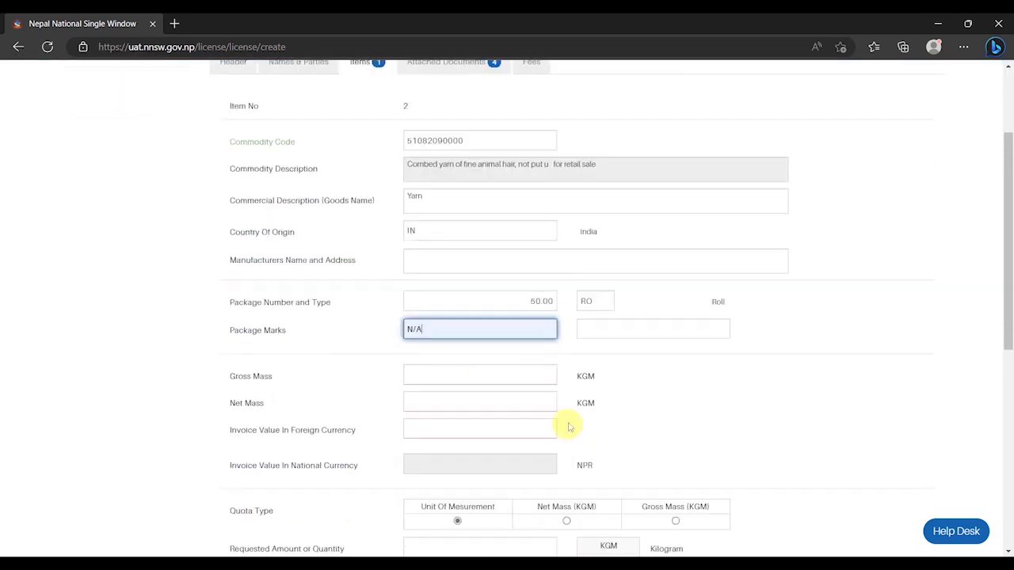
scroll(546, 356, "down", 1)
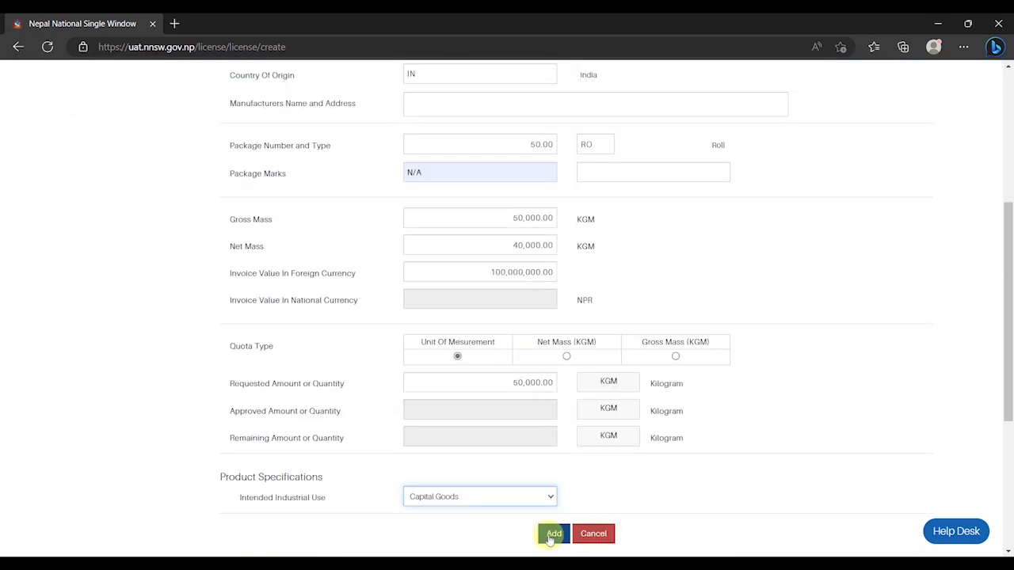
left_click(550, 534)
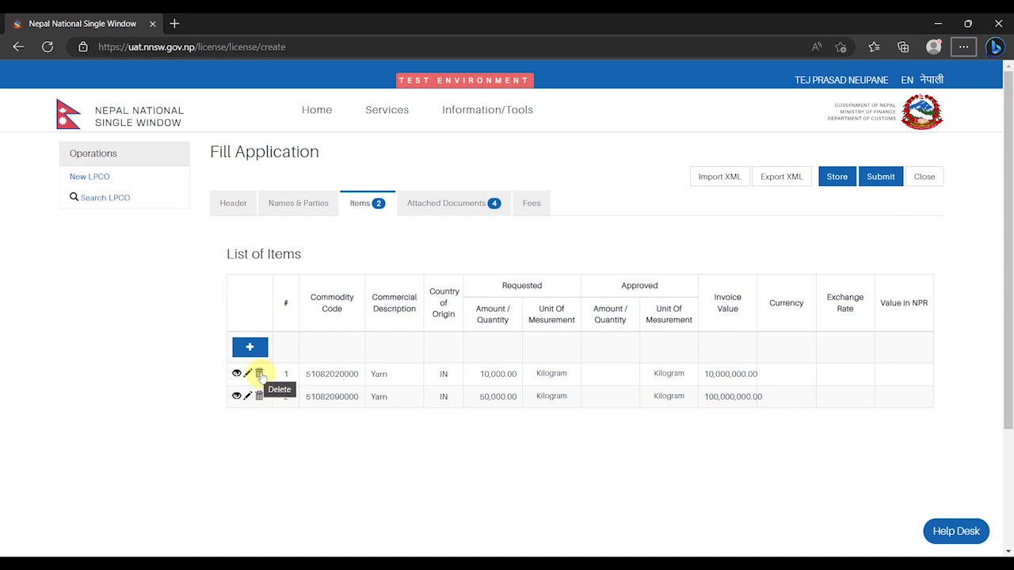
left_click(420, 204)
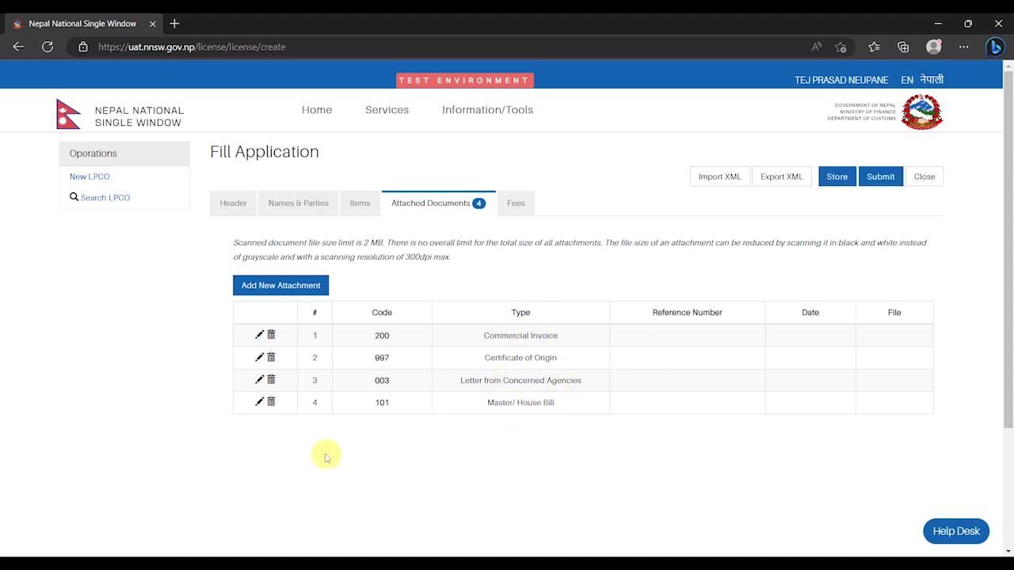
Update the Commercial Invoice attachment with reference 12, date 15/03/2023 and file pdf1.pdf
left_click(259, 336)
left_click(492, 315)
left_click(494, 340)
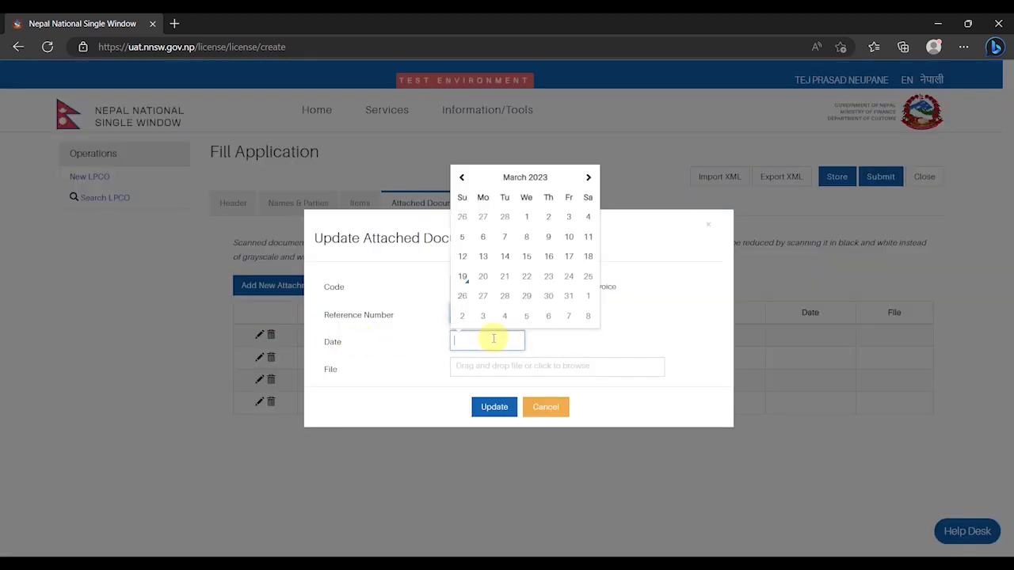
left_click(525, 255)
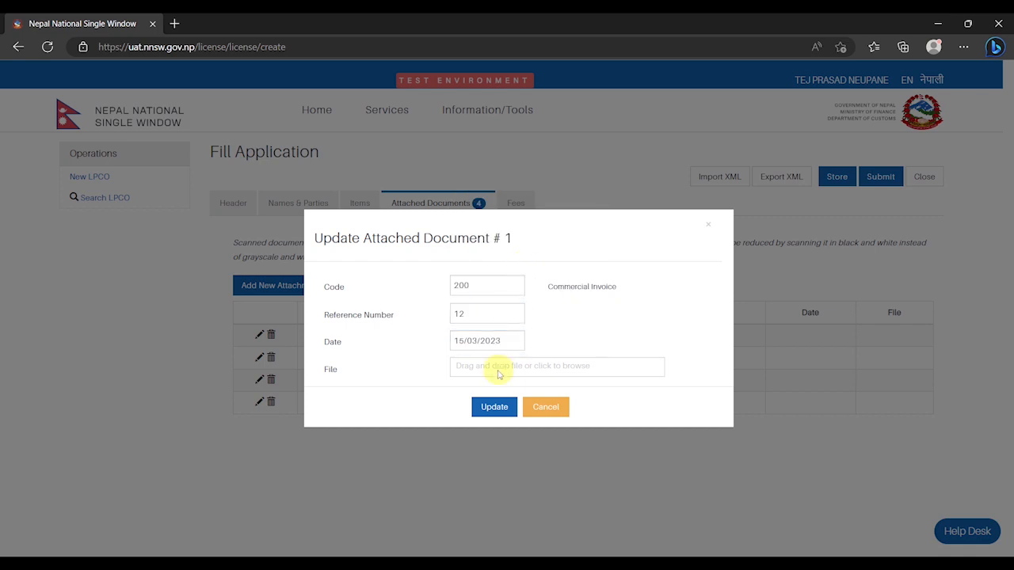
left_click(500, 370)
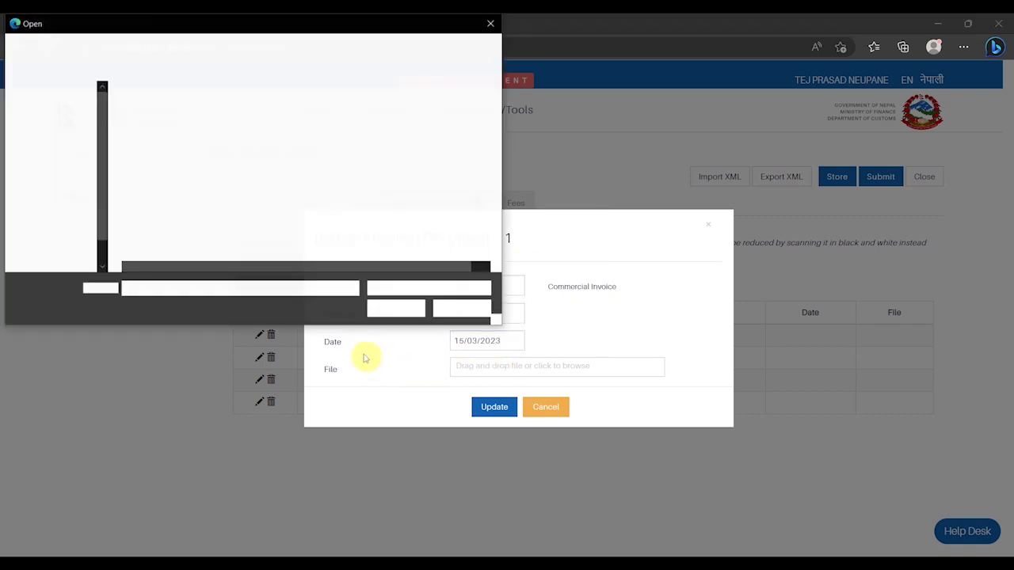
left_click(191, 114)
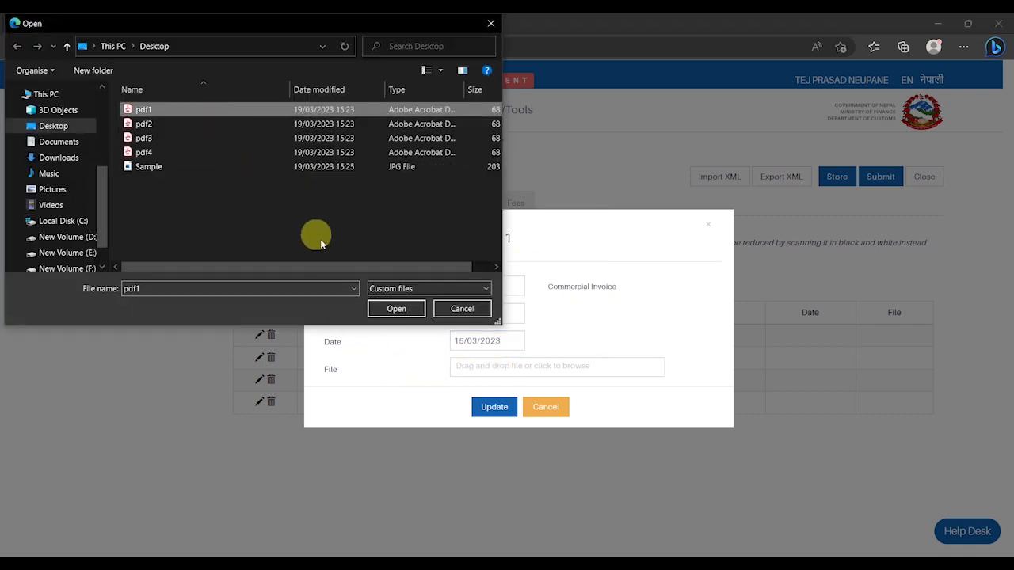
left_click(389, 308)
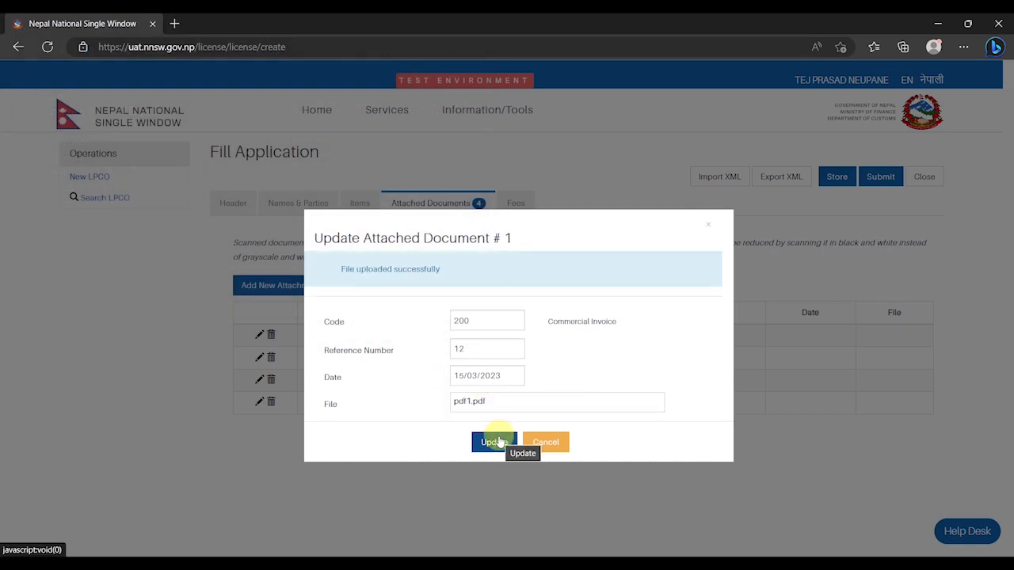
left_click(495, 442)
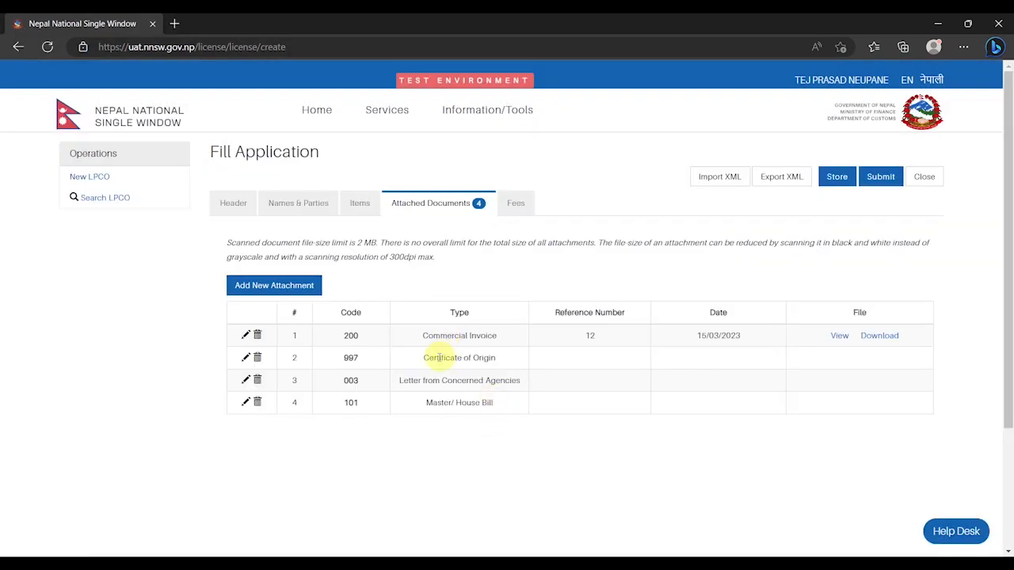
Fill in the Master/House Bill attachment's reference number and document date
left_click(246, 402)
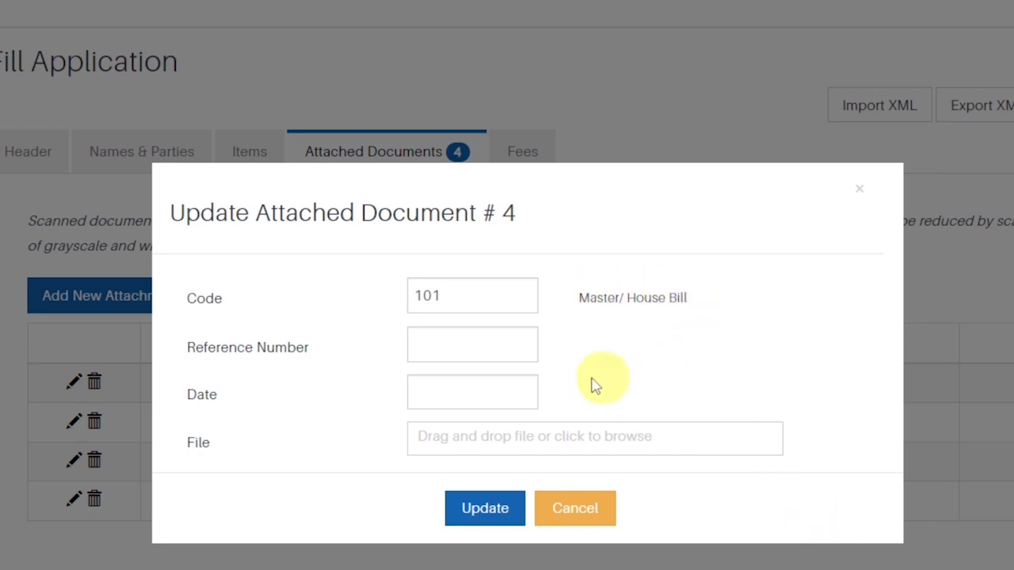
left_click(459, 344)
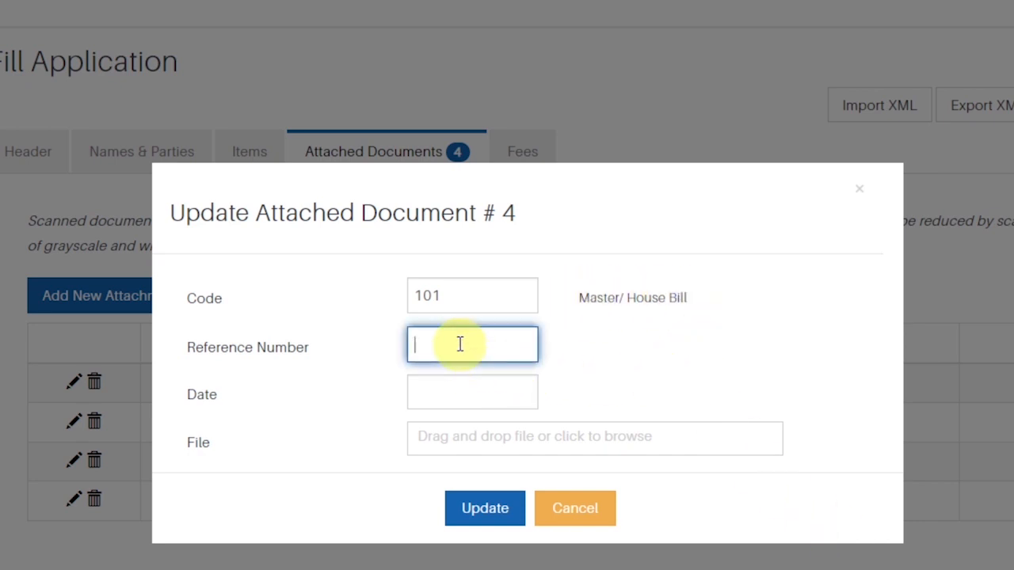
left_click(475, 392)
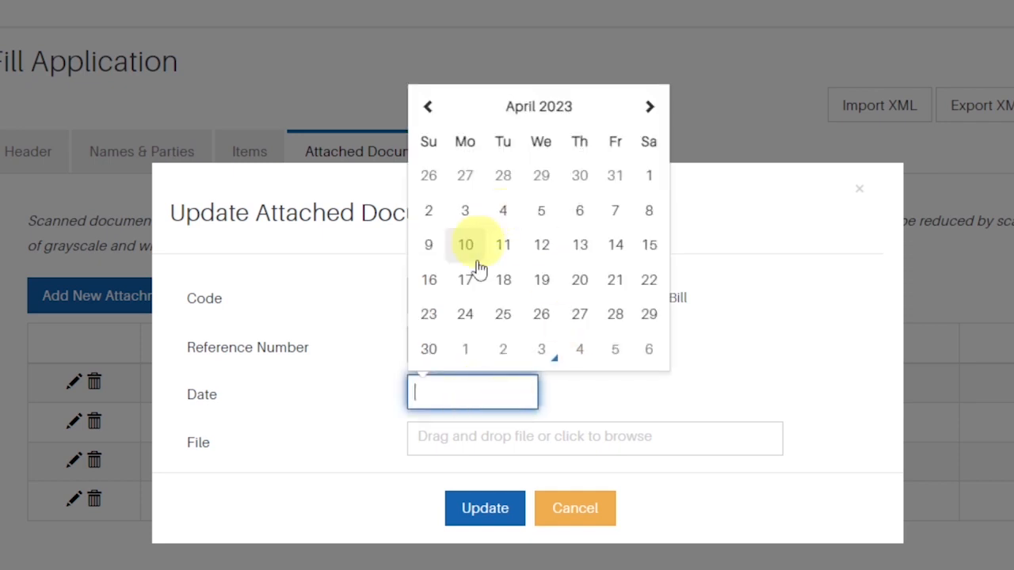
left_click(546, 250)
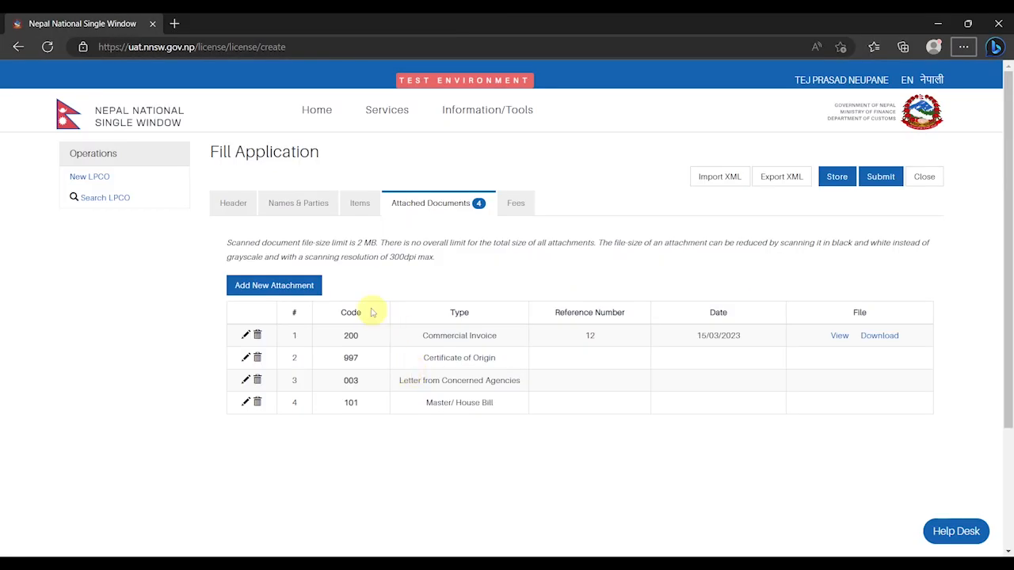
left_click(307, 289)
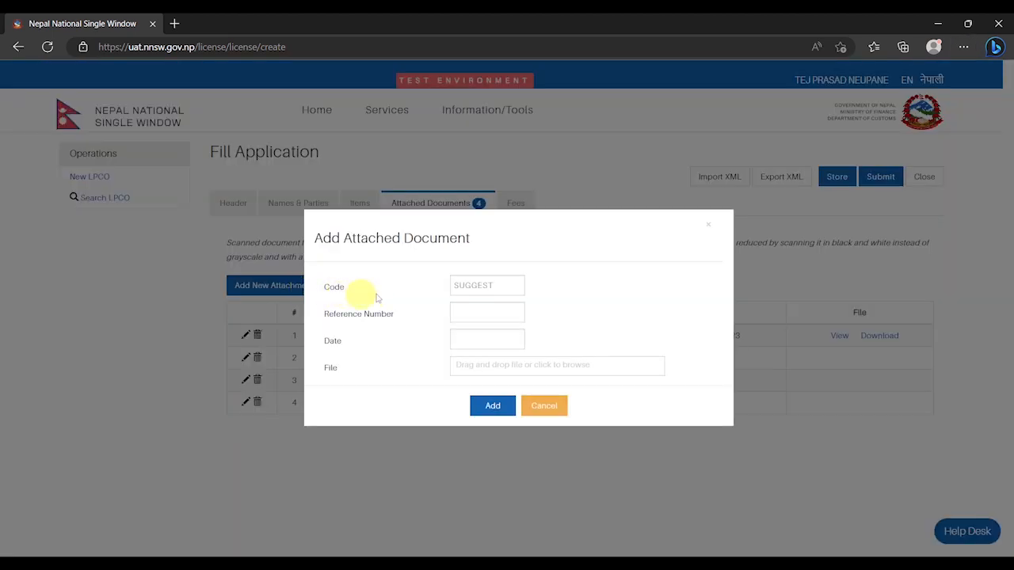
Add a 999 Others attachment with reference Ref, date 10/03/2023 and the Sample file
left_click(472, 287)
scroll(522, 357, "down", 4)
scroll(527, 360, "down", 20)
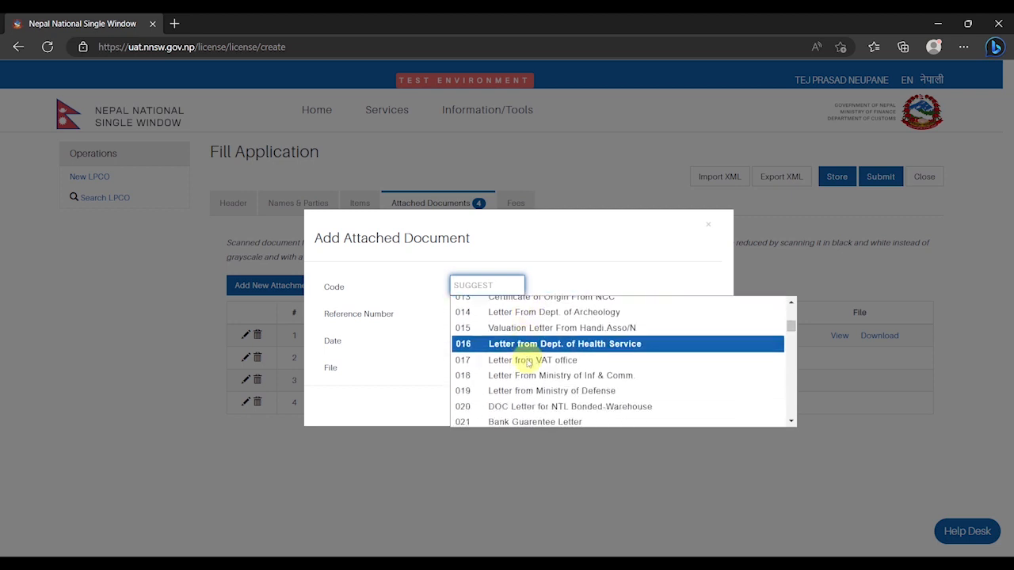
left_click(533, 418)
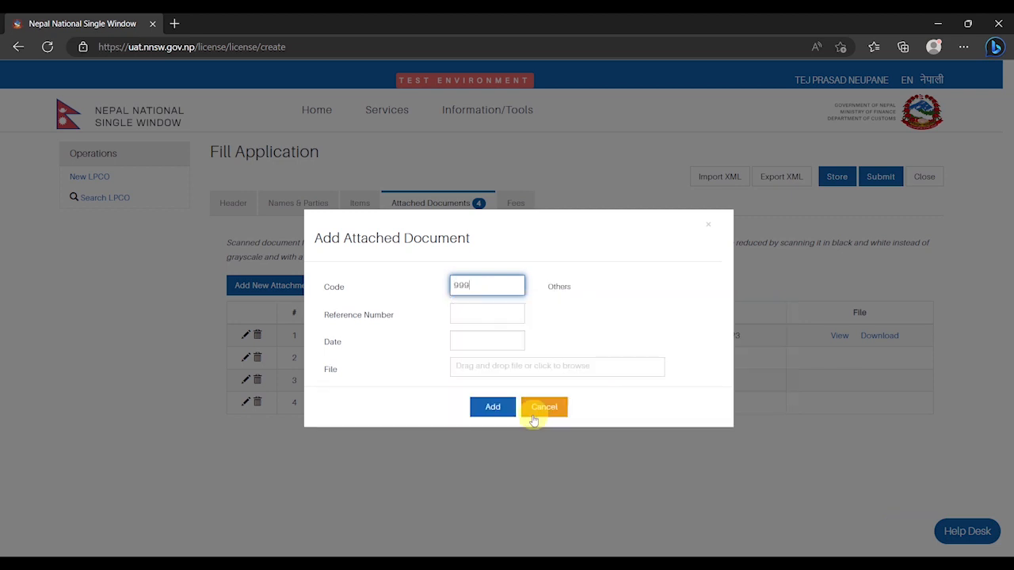
left_click(478, 314)
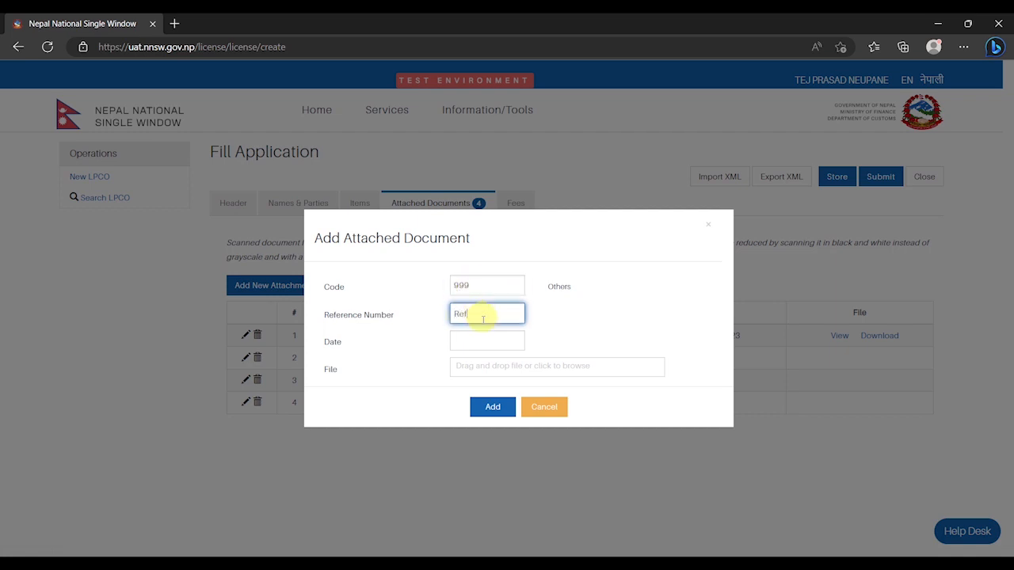
left_click(495, 340)
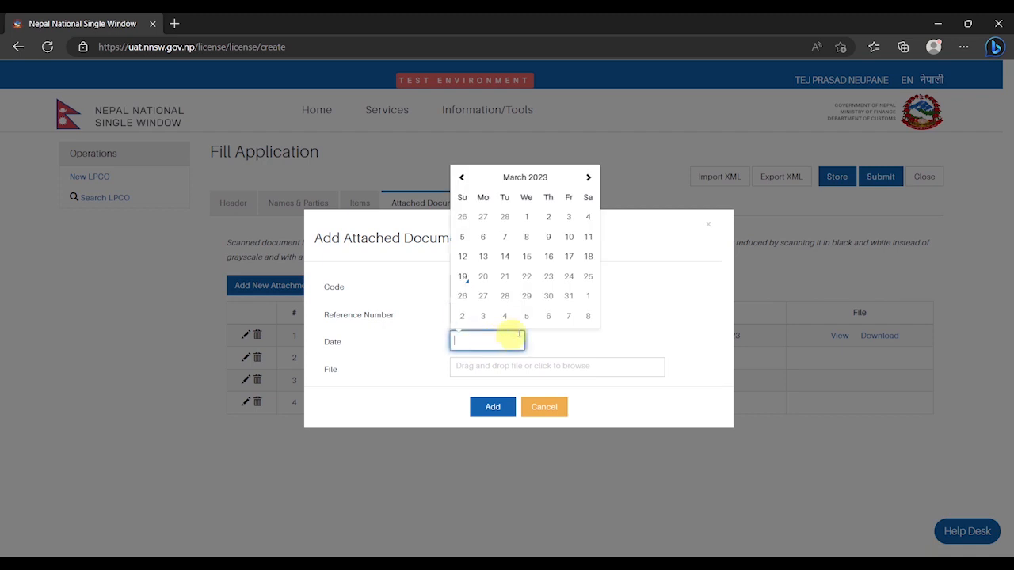
left_click(499, 377)
left_click(197, 167)
left_click(399, 309)
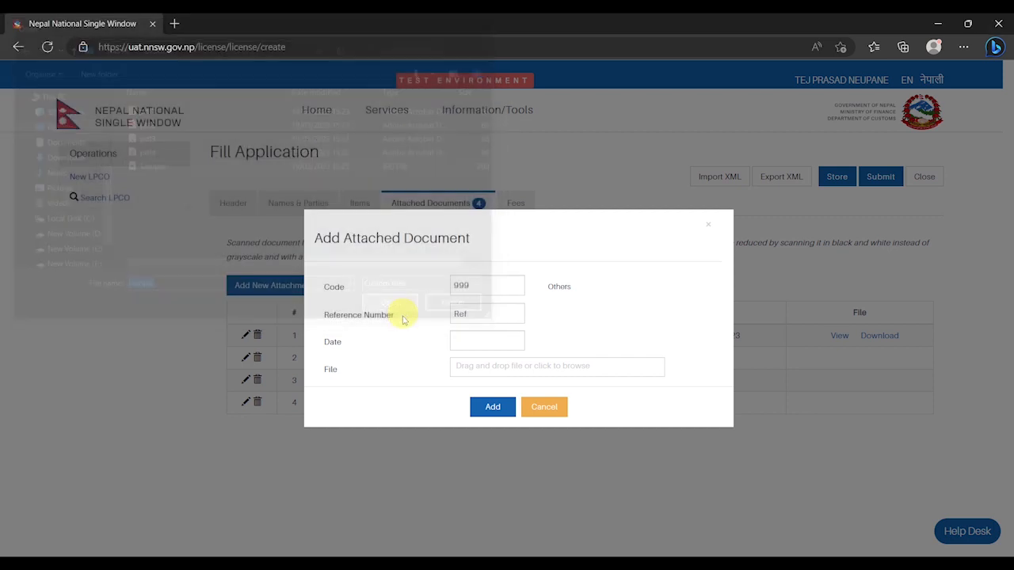
left_click(489, 441)
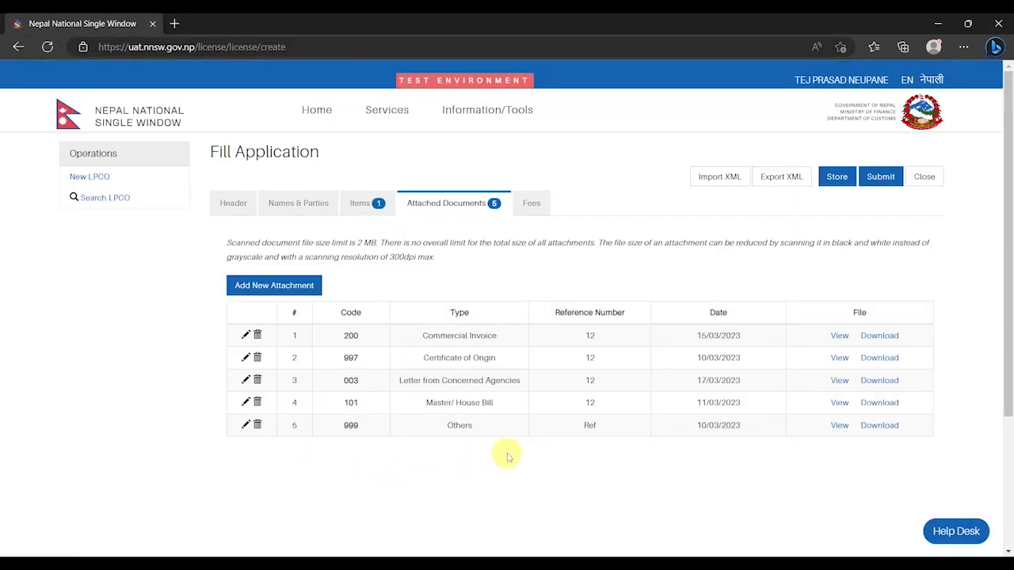
left_click(531, 204)
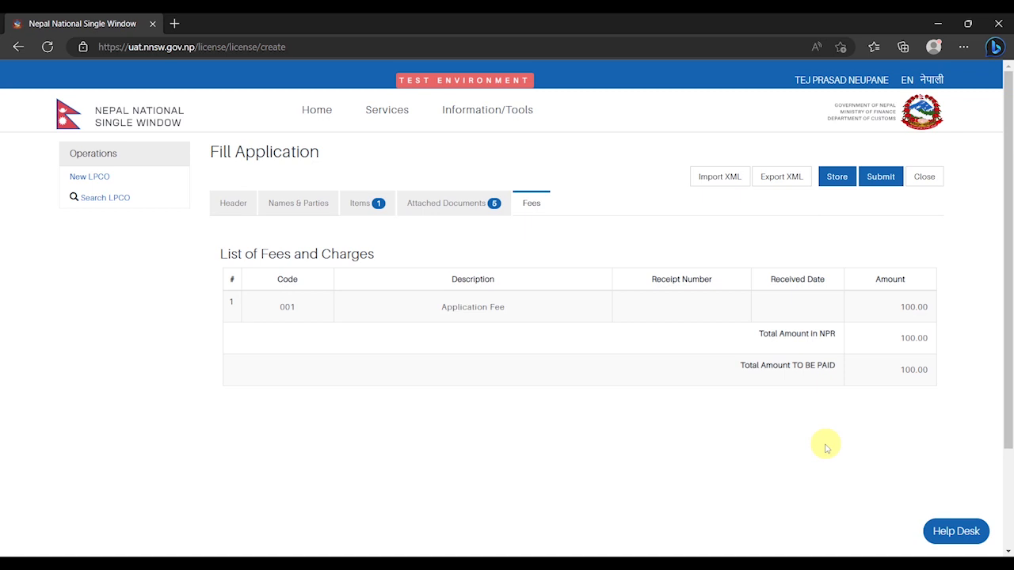
Store the application with its 100.00 NPR application fee, submit it, and confirm
left_click(837, 179)
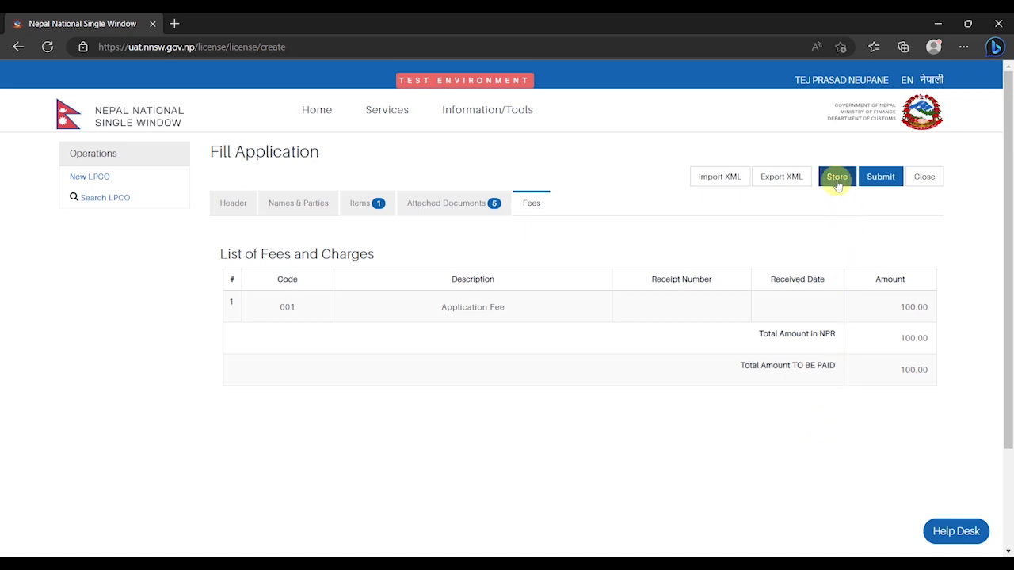
left_click(881, 178)
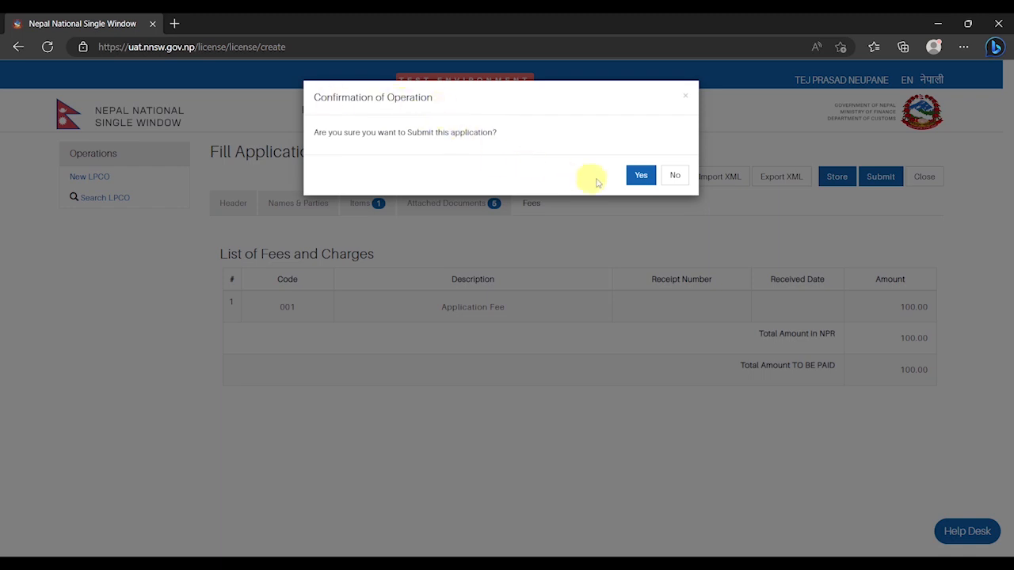
left_click(639, 175)
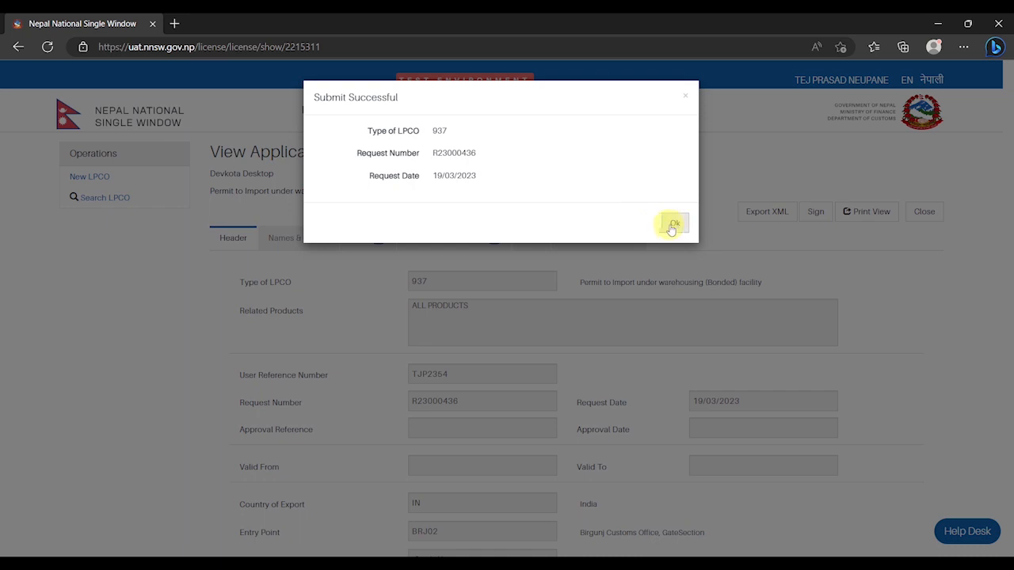
Dismiss the success message and verify the notification history shows status Requested
left_click(675, 225)
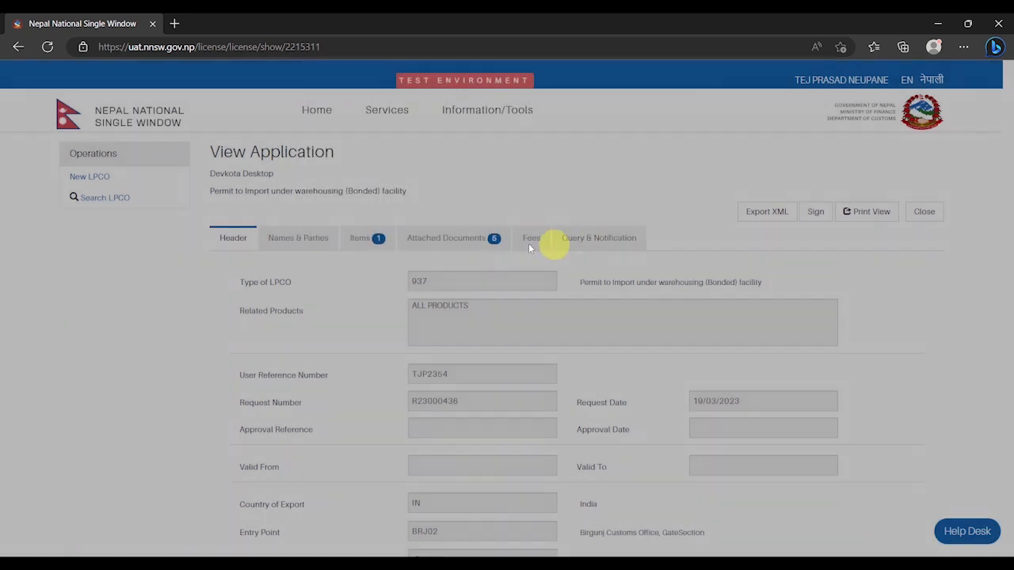
left_click(309, 239)
scroll(378, 267, "down", 1)
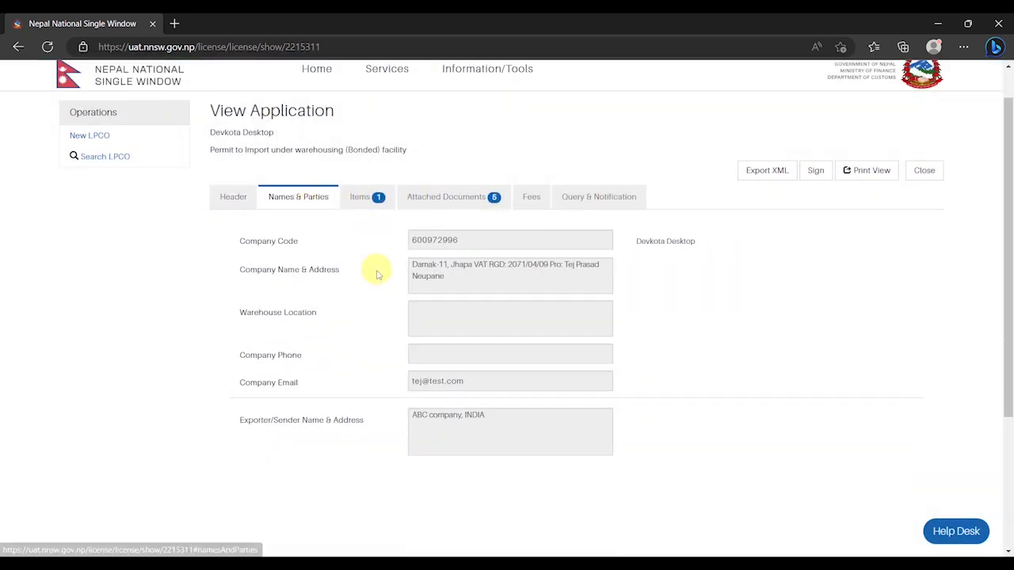
scroll(426, 347, "up", 1)
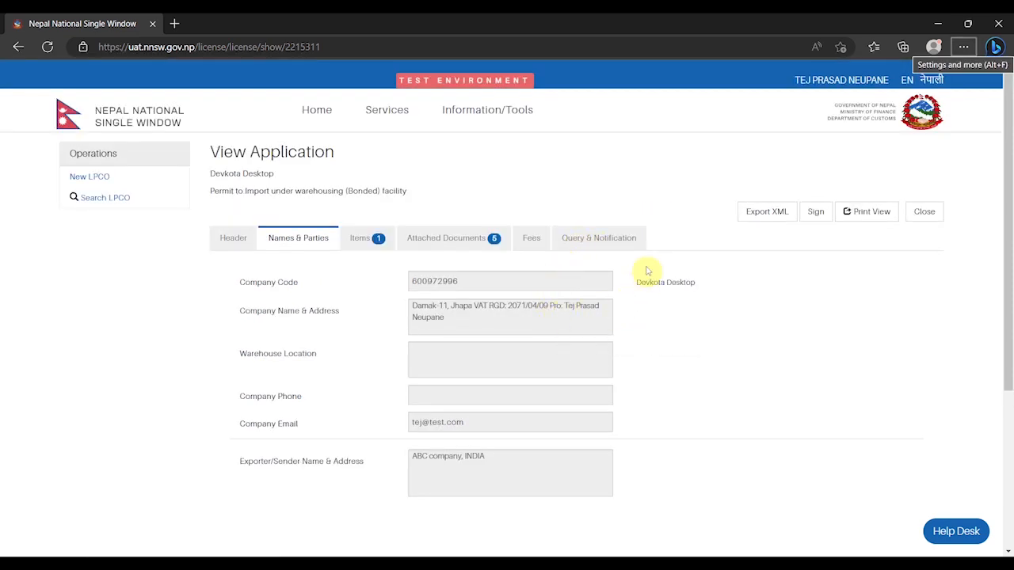
left_click(600, 245)
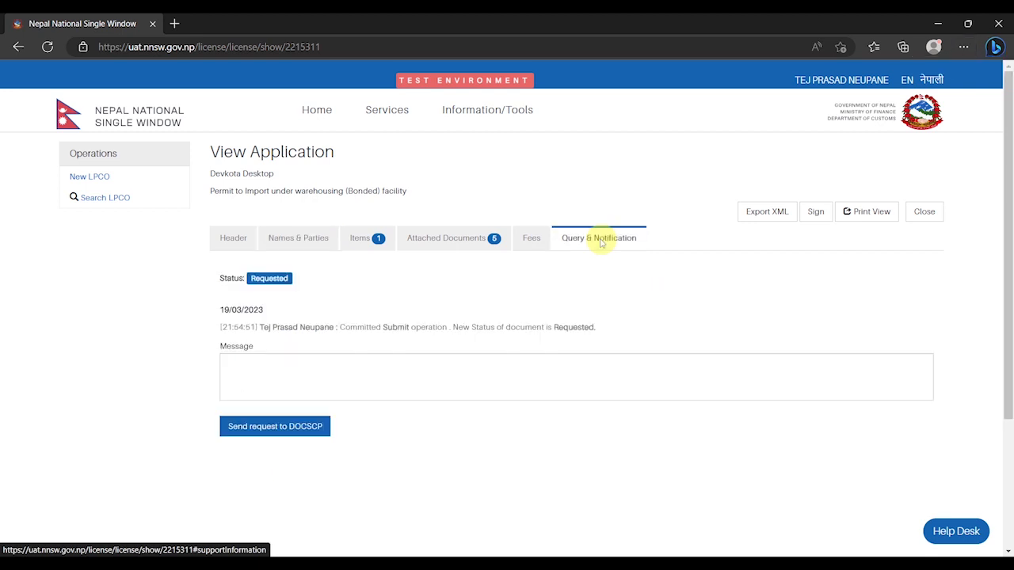
left_click(330, 368)
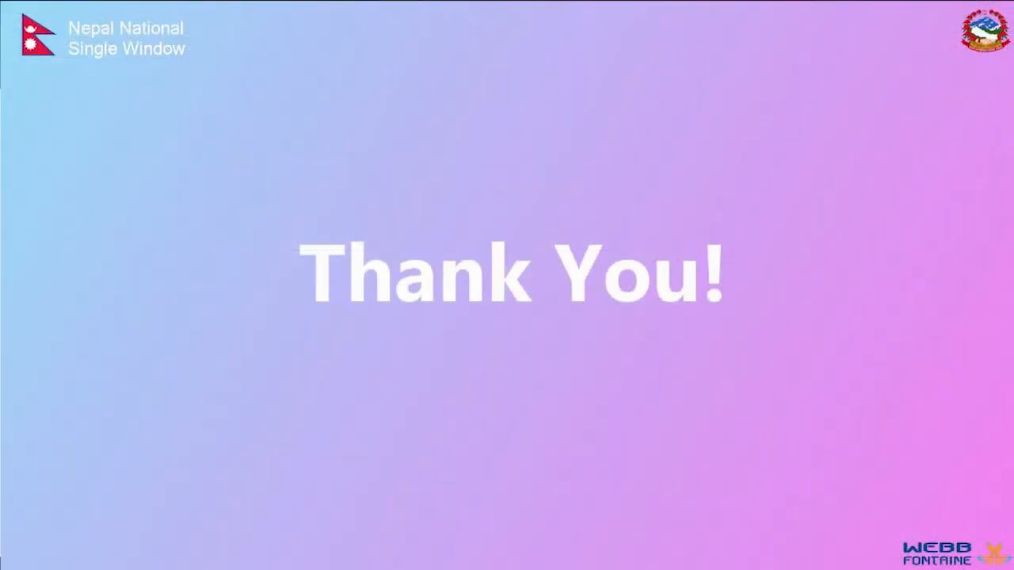